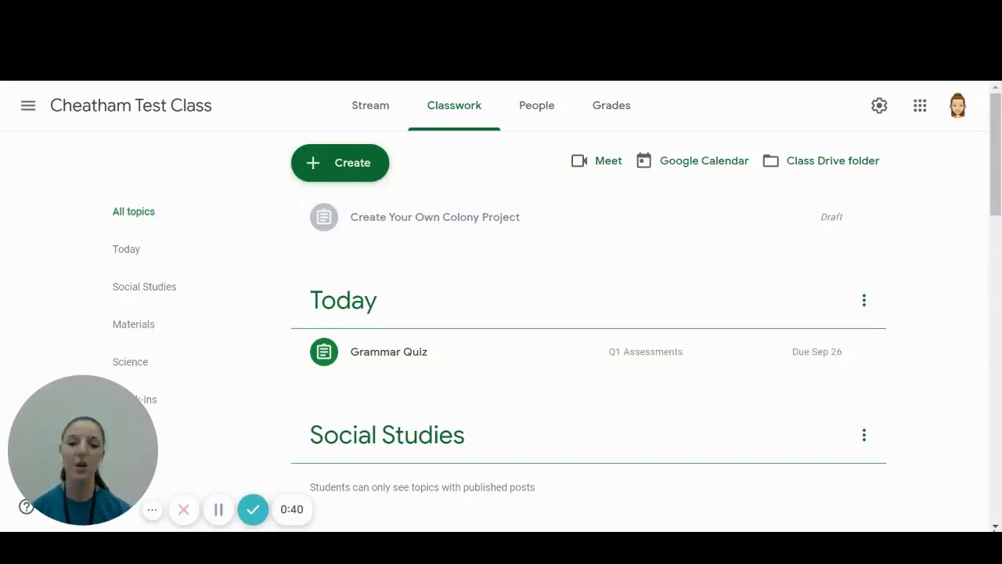
{"action": "left_click", "coordinate": [153, 518]}
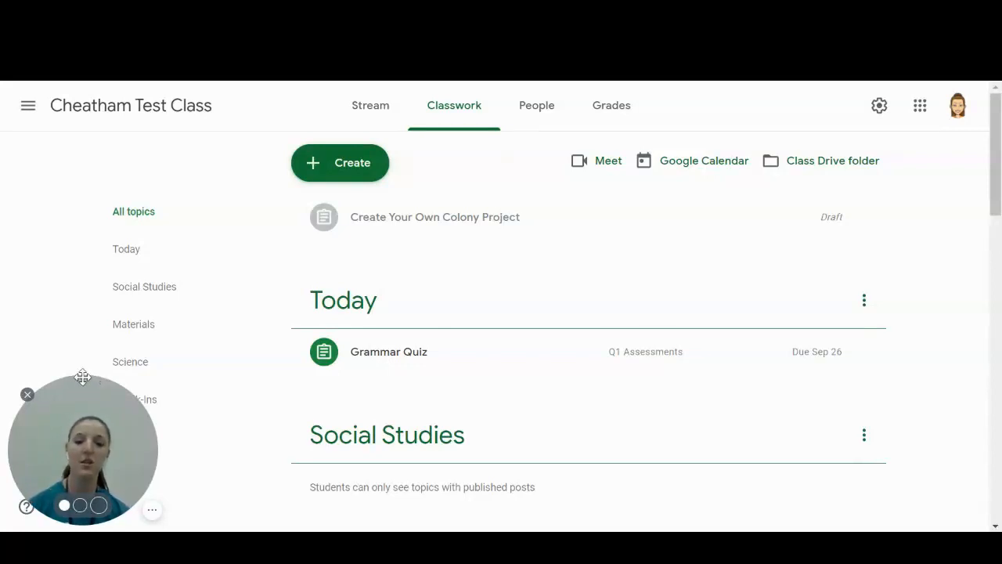
{"action": "left_click_drag", "start_coordinate": [81, 389], "coordinate": [904, 391]}
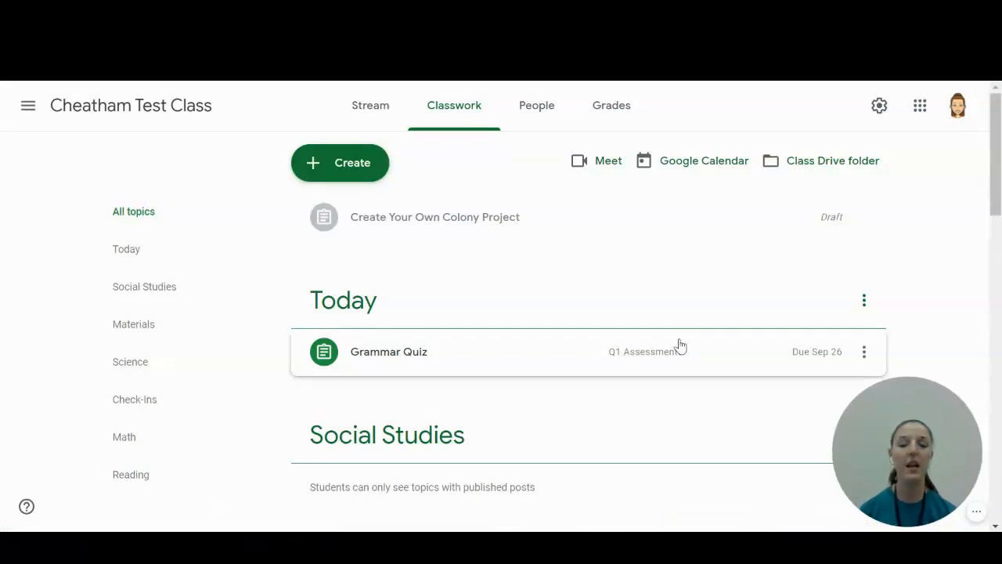
Create a new classwork topic named "1st Six Weeks".
{"action": "left_click", "coordinate": [339, 179]}
{"action": "double_click", "coordinate": [400, 447]}
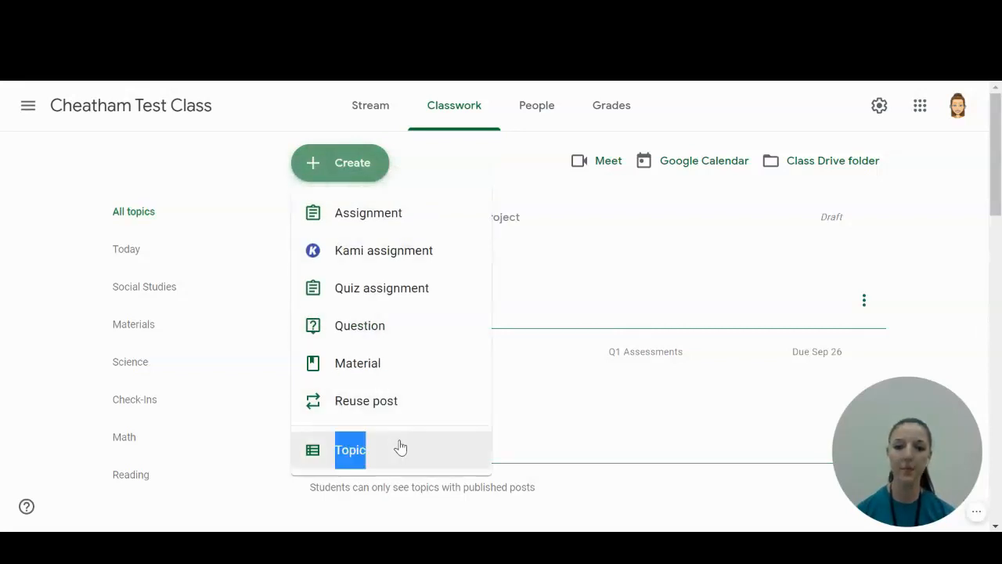
{"action": "type", "text": "1s"}
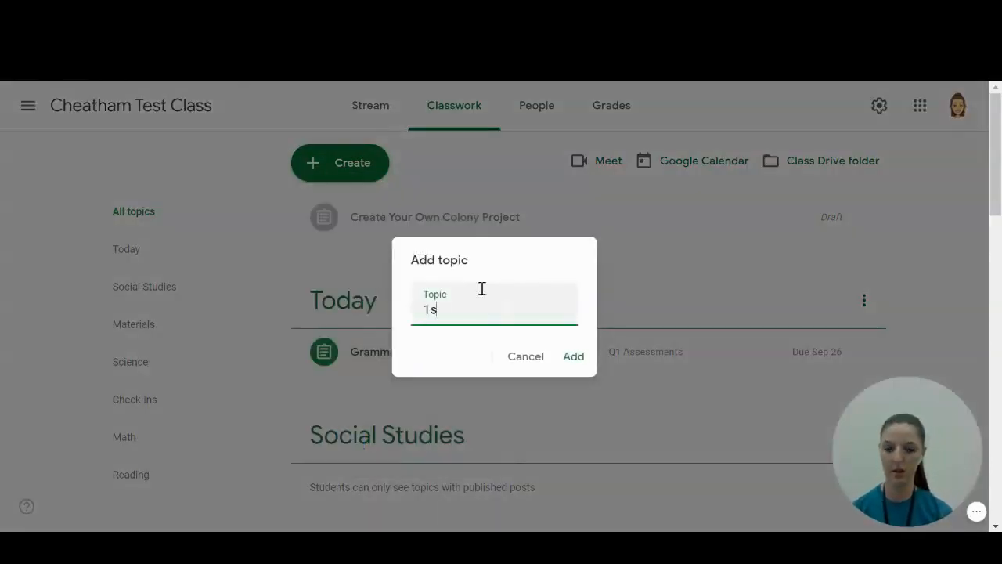
{"action": "type", "text": "t Six Weeks"}
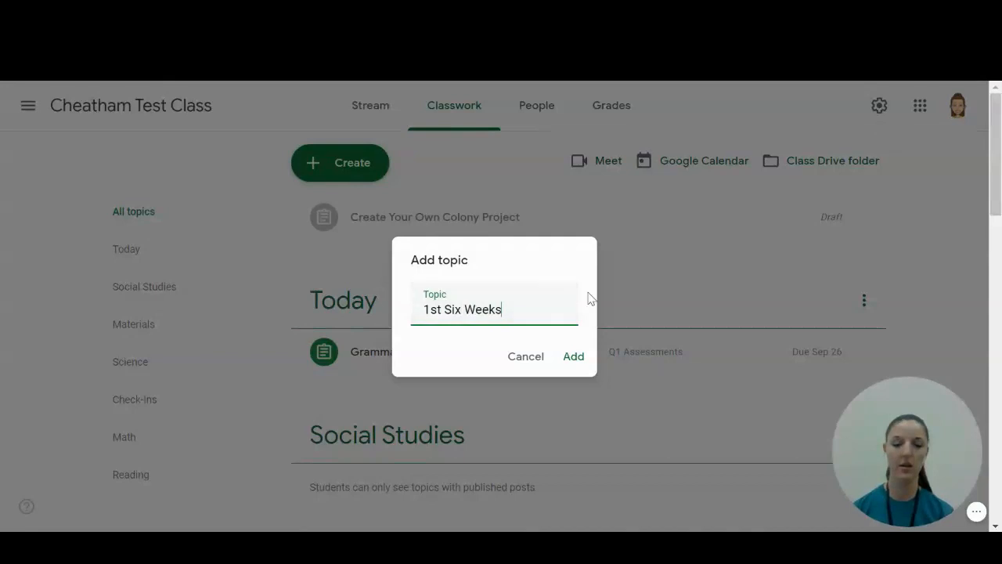
{"action": "left_click", "coordinate": [573, 356]}
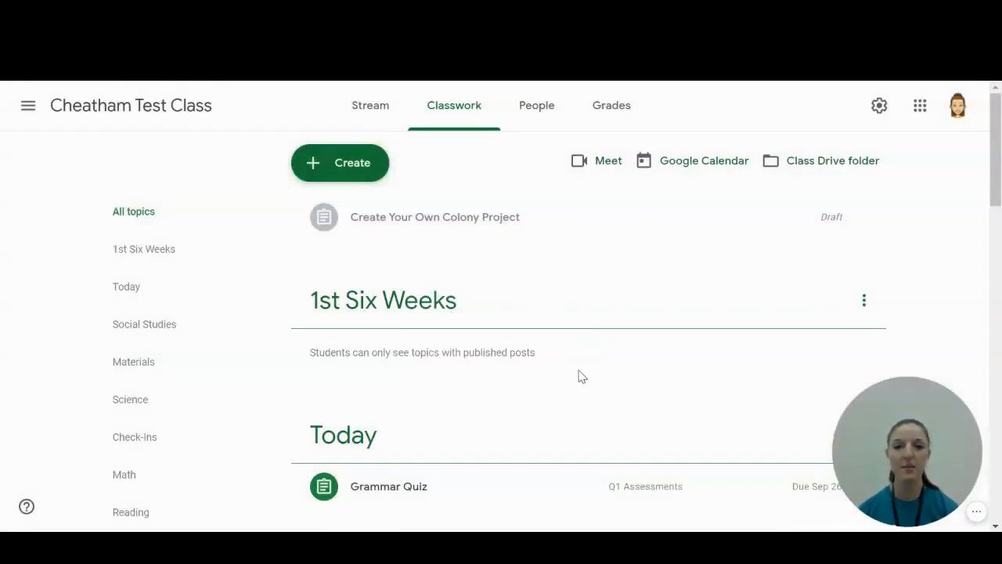
Move the Grammar Quiz, Science Weekly Quiz and Changes to the Land Hyperdoc assignments into the 1st Six Weeks topic.
{"action": "scroll", "coordinate": [517, 368], "scroll_direction": "down", "scroll_amount": 1}
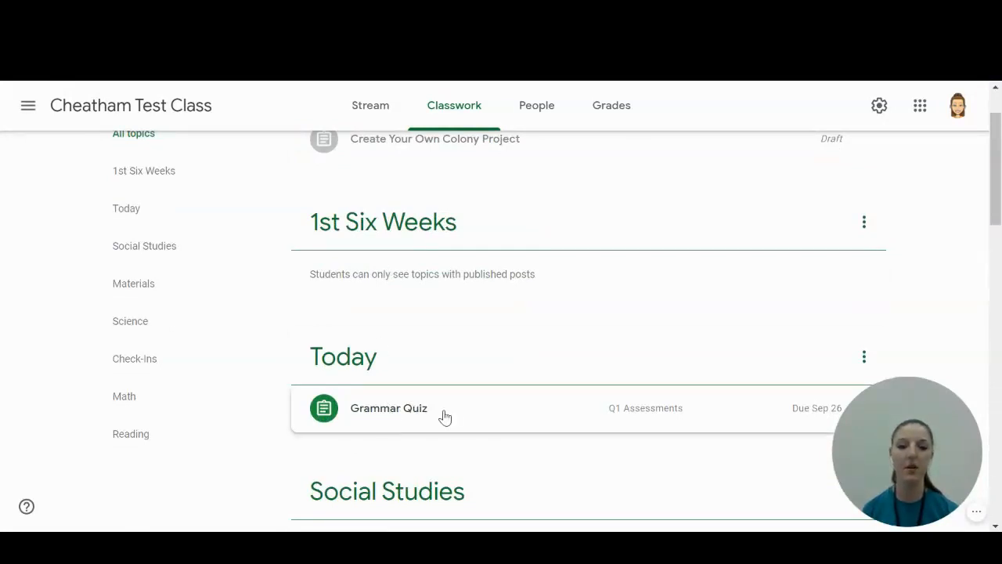
{"action": "left_click_drag", "start_coordinate": [445, 420], "coordinate": [413, 283]}
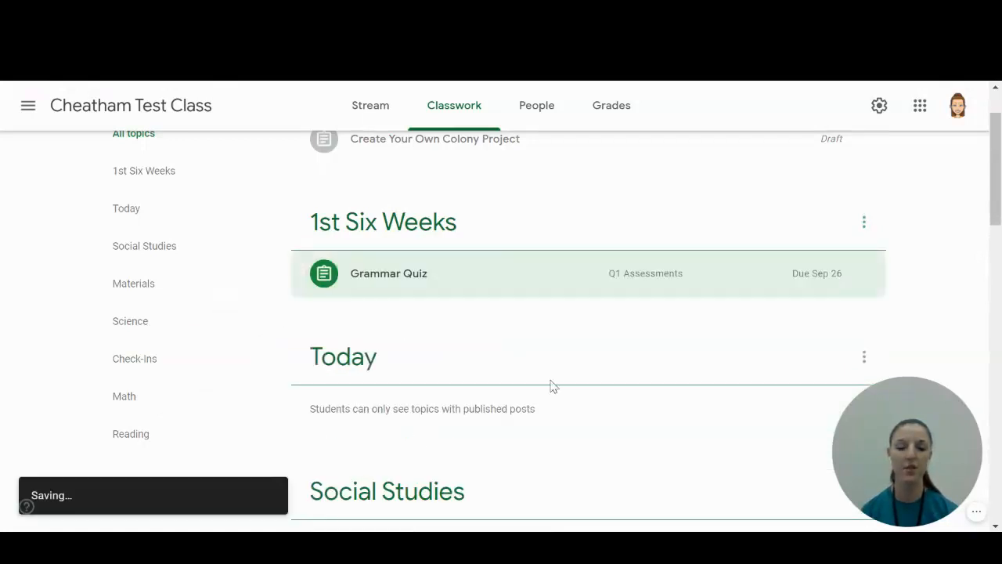
{"action": "scroll", "coordinate": [470, 391], "scroll_direction": "down", "scroll_amount": 2}
{"action": "scroll", "coordinate": [442, 405], "scroll_direction": "down", "scroll_amount": 3}
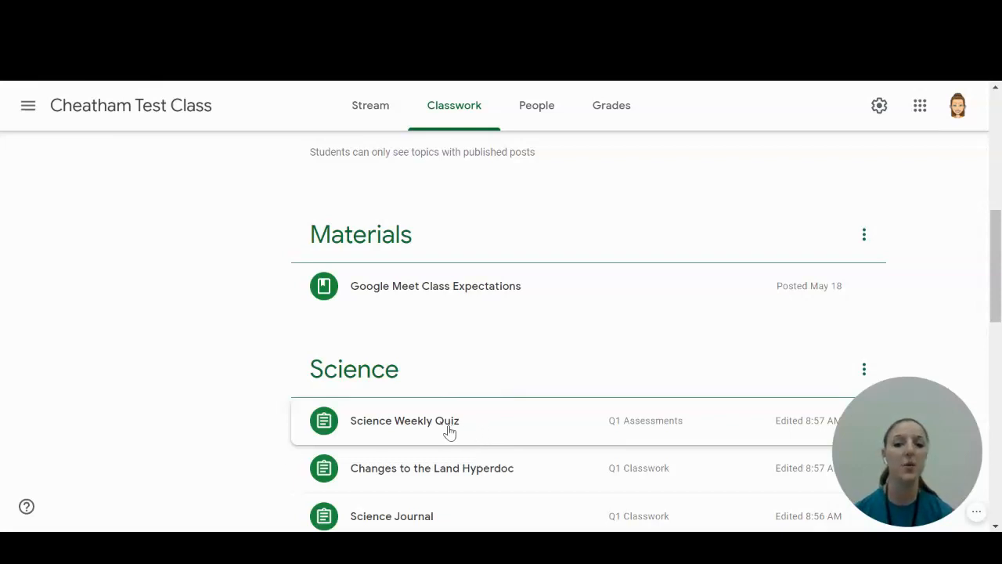
{"action": "left_click_drag", "start_coordinate": [423, 438], "coordinate": [566, 363]}
{"action": "scroll", "coordinate": [548, 345], "scroll_direction": "down", "scroll_amount": 10}
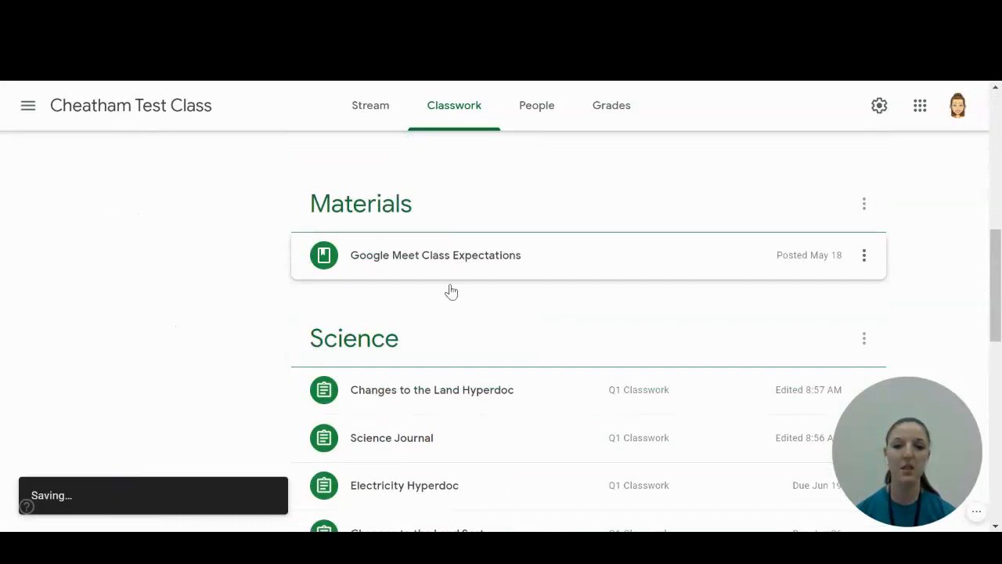
{"action": "left_click_drag", "start_coordinate": [350, 399], "coordinate": [470, 290]}
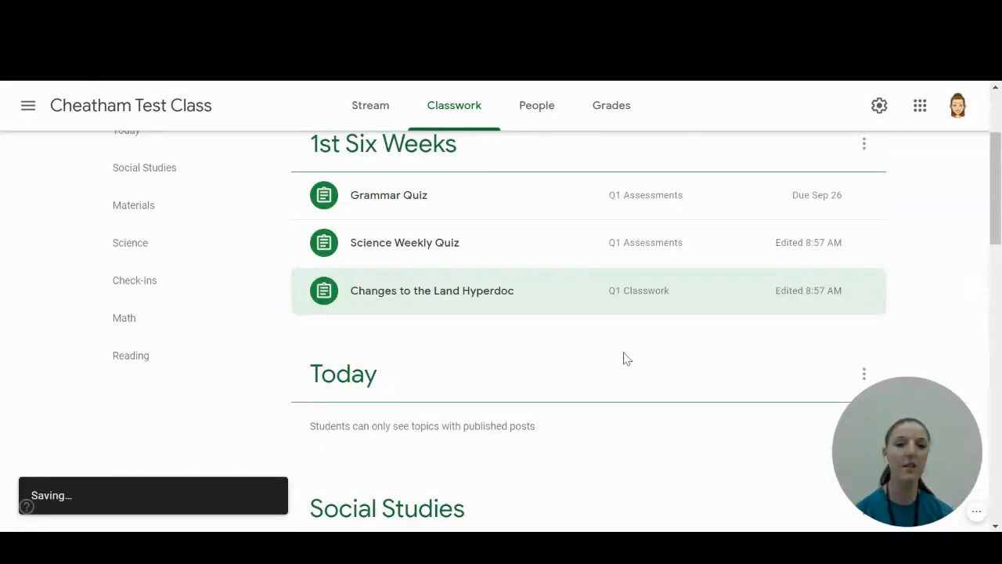
{"action": "scroll", "coordinate": [614, 344], "scroll_direction": "up", "scroll_amount": 2}
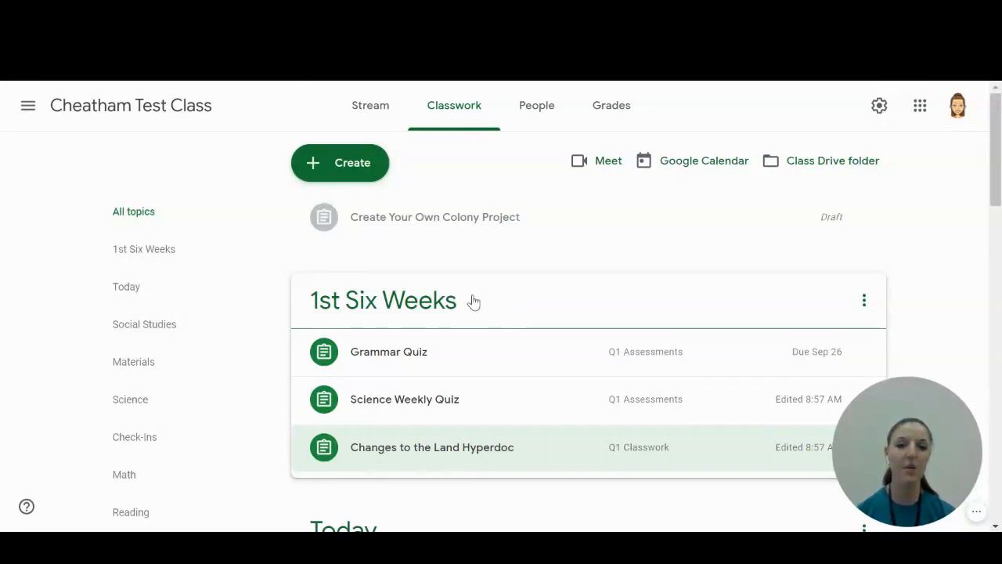
Move the 1st Six Weeks topic down four positions, past Today, Social Studies, Materials and Science.
{"action": "mouse_move", "coordinate": [556, 296]}
{"action": "left_mouse_down"}
{"action": "mouse_move", "coordinate": [577, 347]}
{"action": "mouse_move", "coordinate": [587, 454]}
{"action": "mouse_move", "coordinate": [570, 267]}
{"action": "mouse_move", "coordinate": [559, 289]}
{"action": "left_mouse_up"}
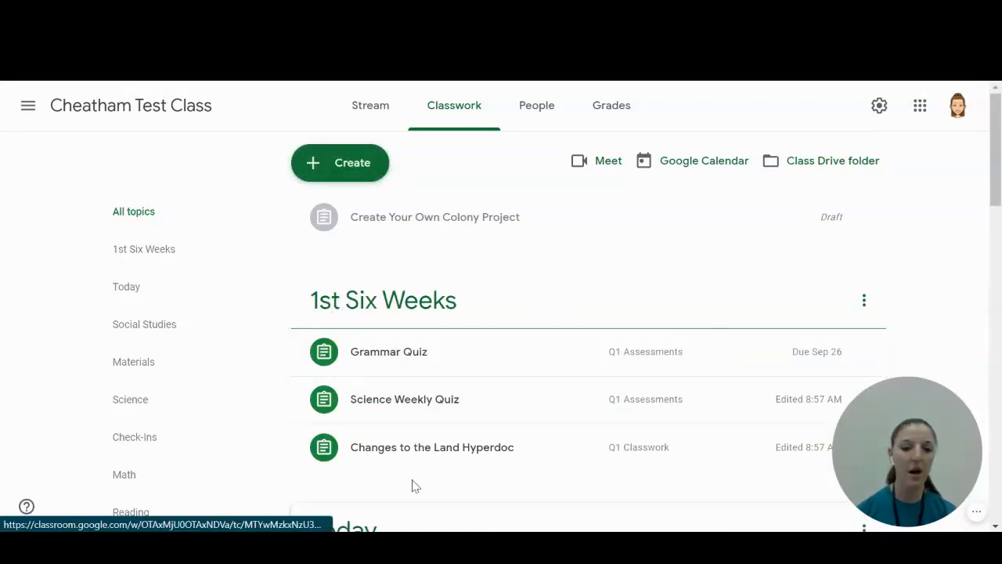
{"action": "left_click", "coordinate": [864, 304]}
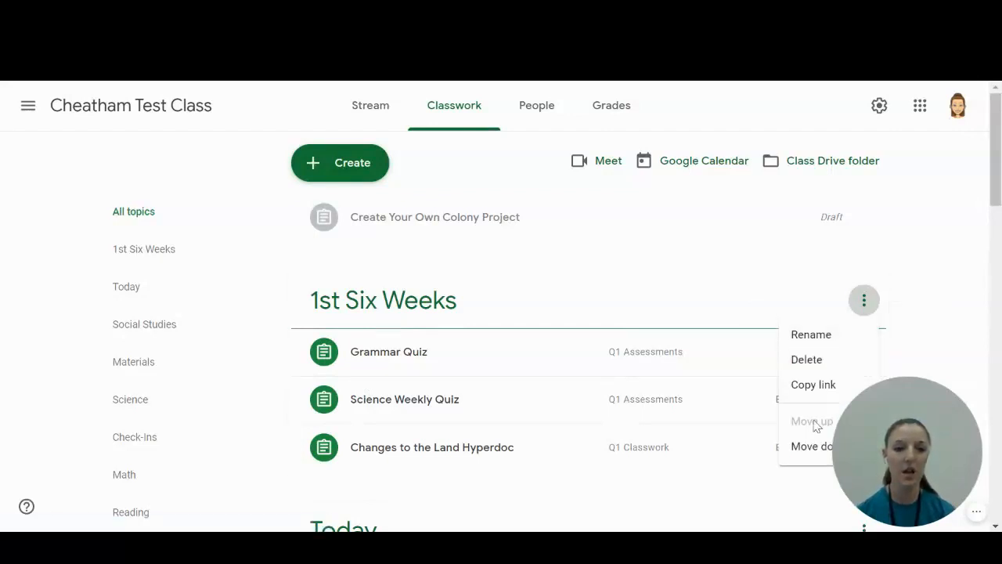
{"action": "left_click", "coordinate": [807, 448]}
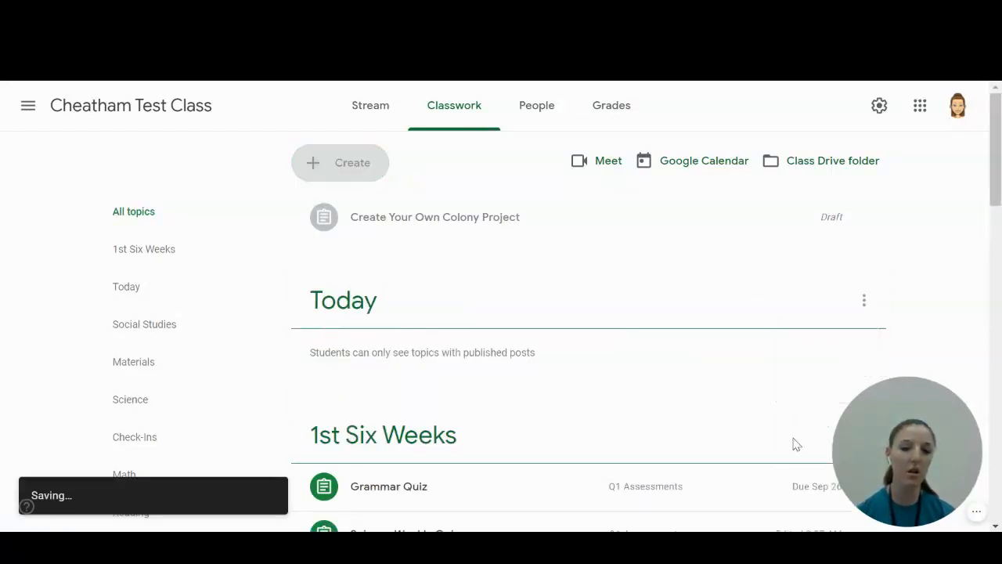
{"action": "left_click", "coordinate": [864, 200]}
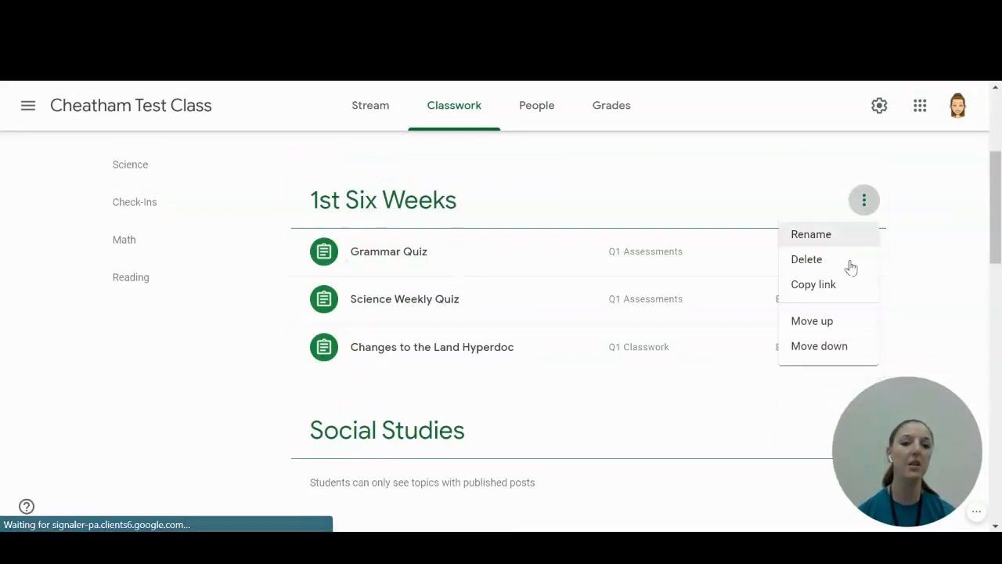
{"action": "left_click", "coordinate": [820, 350]}
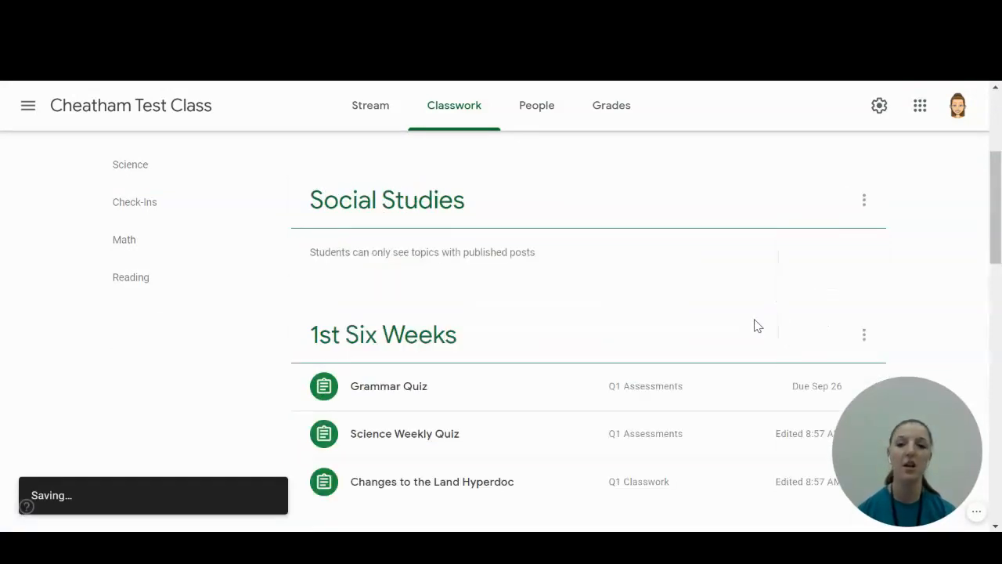
{"action": "left_click", "coordinate": [864, 179]}
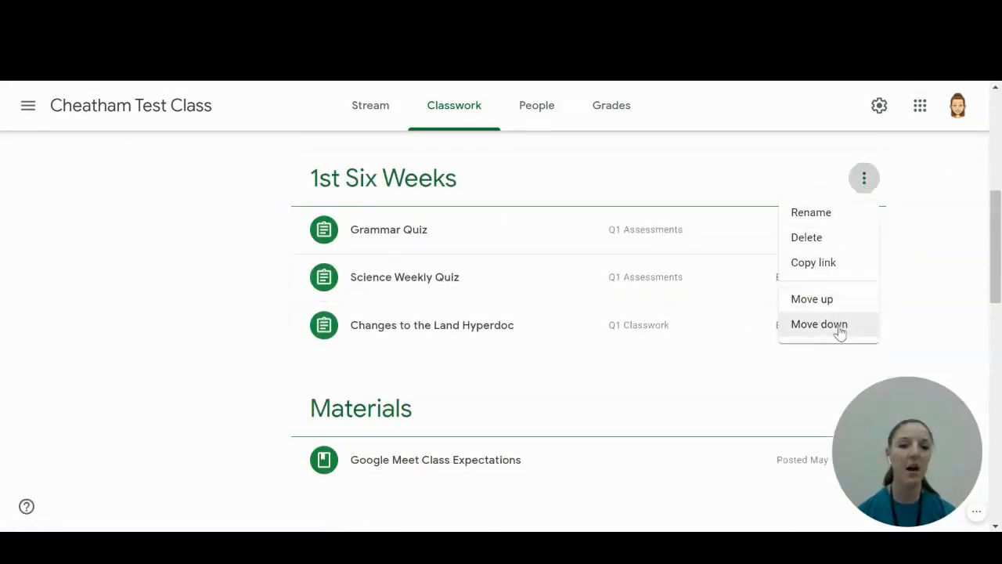
{"action": "left_click", "coordinate": [836, 332]}
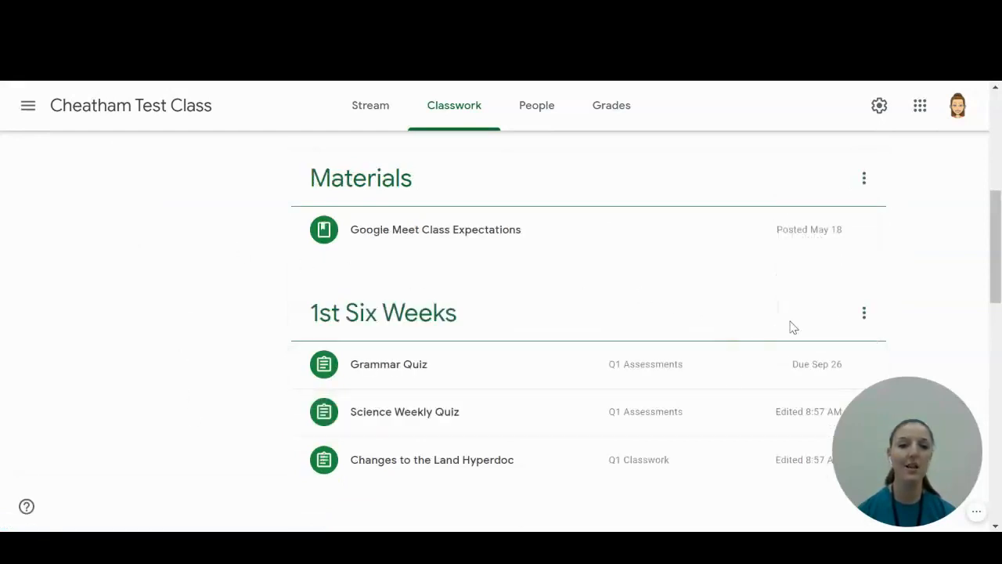
{"action": "left_click", "coordinate": [864, 314]}
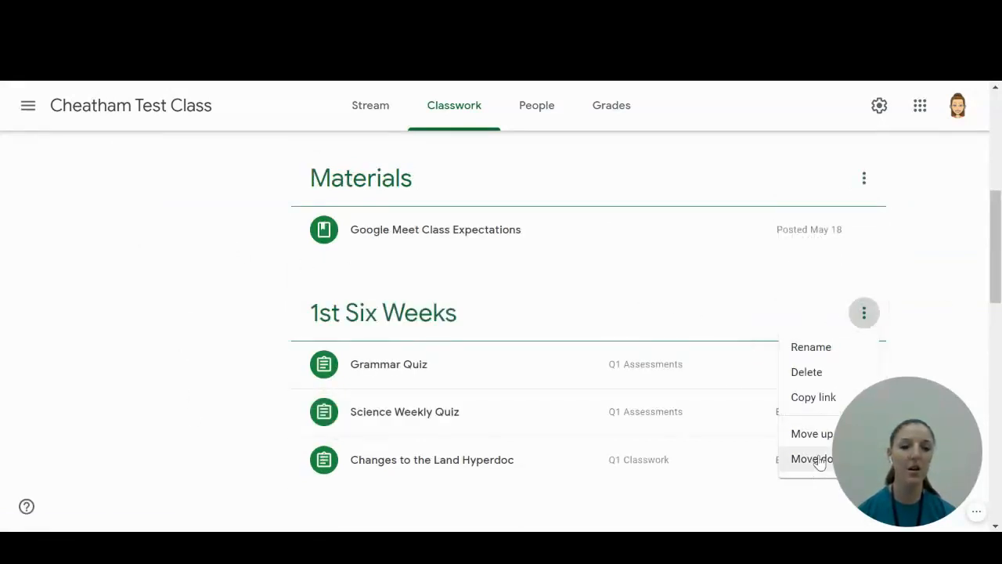
{"action": "left_click", "coordinate": [807, 467]}
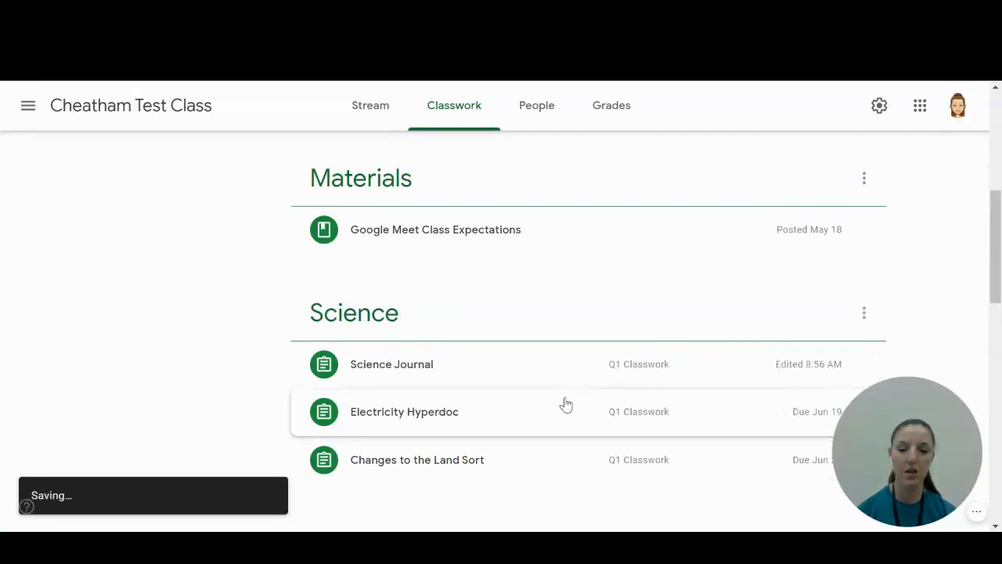
Move the 1st Six Weeks topic further down past Check-Ins, Math and Reading to the end of the topic list.
{"action": "scroll", "coordinate": [700, 287], "scroll_direction": "down", "scroll_amount": 7}
{"action": "scroll", "coordinate": [736, 322], "scroll_direction": "up", "scroll_amount": 2}
{"action": "scroll", "coordinate": [746, 314], "scroll_direction": "up", "scroll_amount": 1}
{"action": "left_click", "coordinate": [864, 230]}
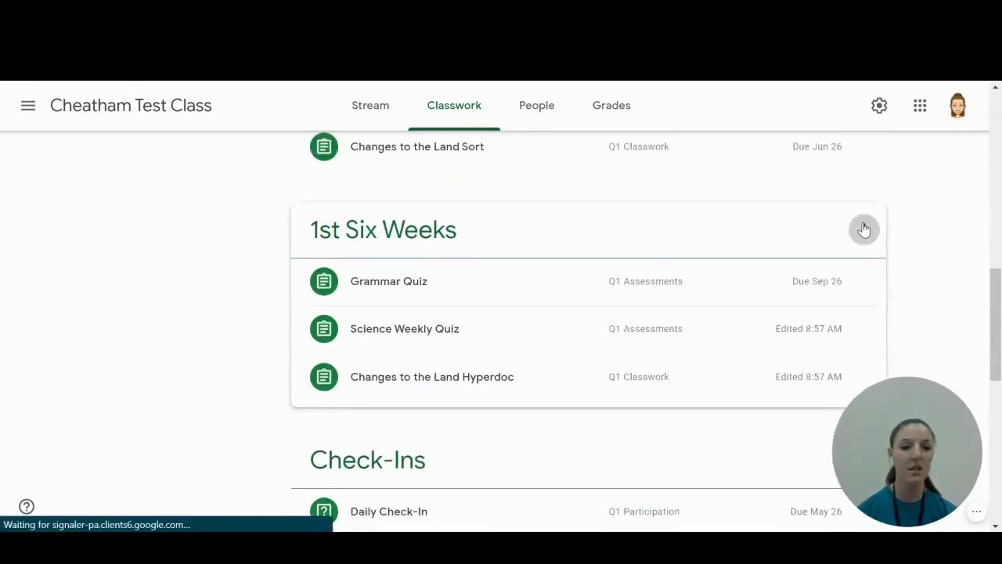
{"action": "left_click", "coordinate": [827, 377]}
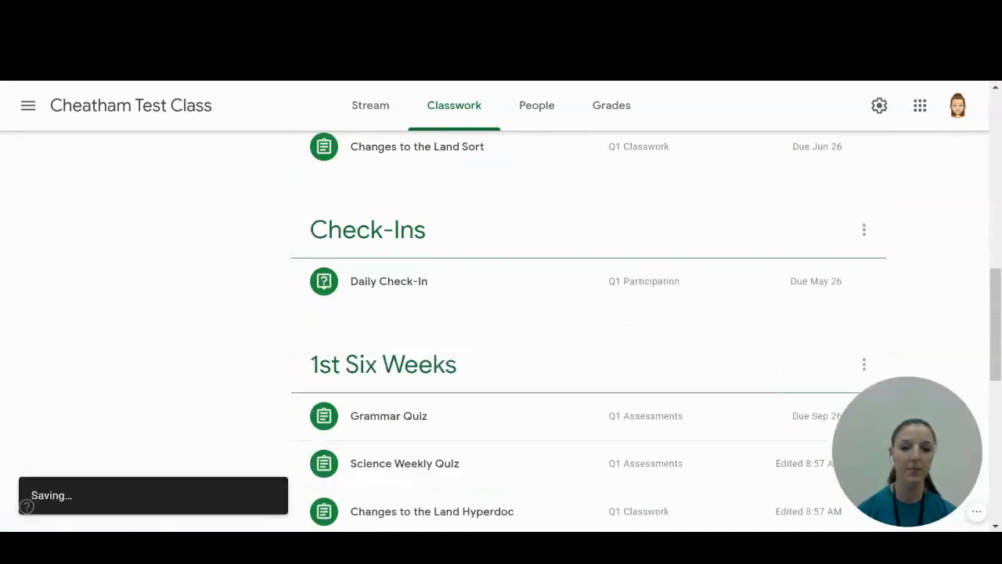
{"action": "left_click_drag", "start_coordinate": [557, 212], "coordinate": [446, 454]}
{"action": "scroll", "coordinate": [586, 383], "scroll_direction": "up", "scroll_amount": 15}
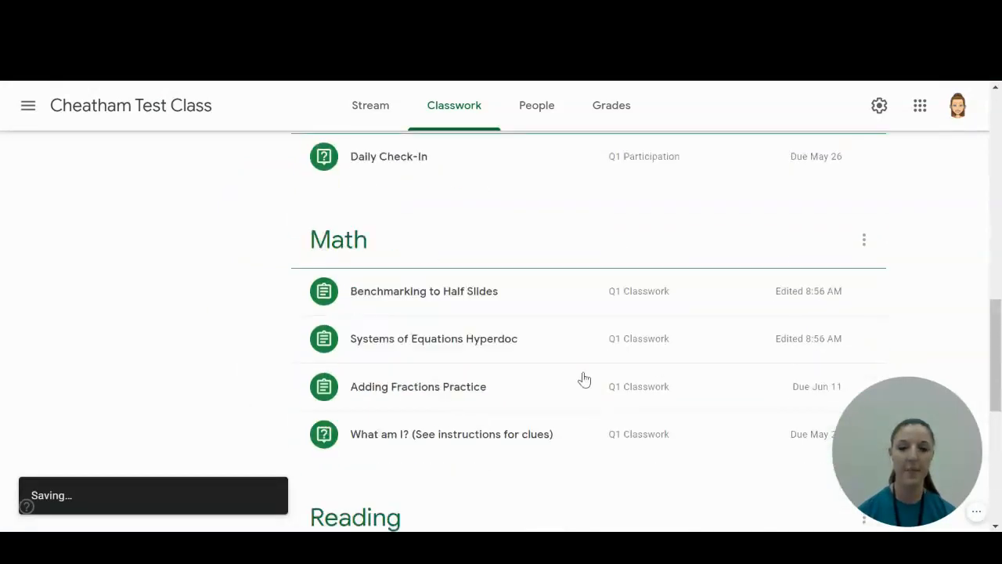
{"action": "scroll", "coordinate": [540, 317], "scroll_direction": "down", "scroll_amount": 5}
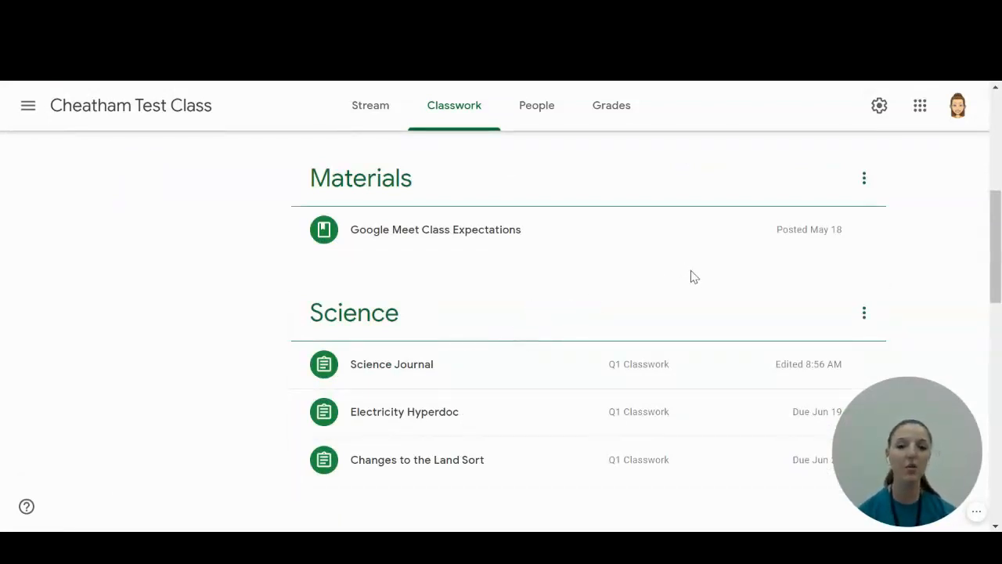
In the grade categories of the class settings, rename Q1 Classwork to "SW1 Classwork".
{"action": "left_click", "coordinate": [879, 110]}
{"action": "scroll", "coordinate": [575, 292], "scroll_direction": "down", "scroll_amount": 15}
{"action": "scroll", "coordinate": [574, 288], "scroll_direction": "down", "scroll_amount": 2}
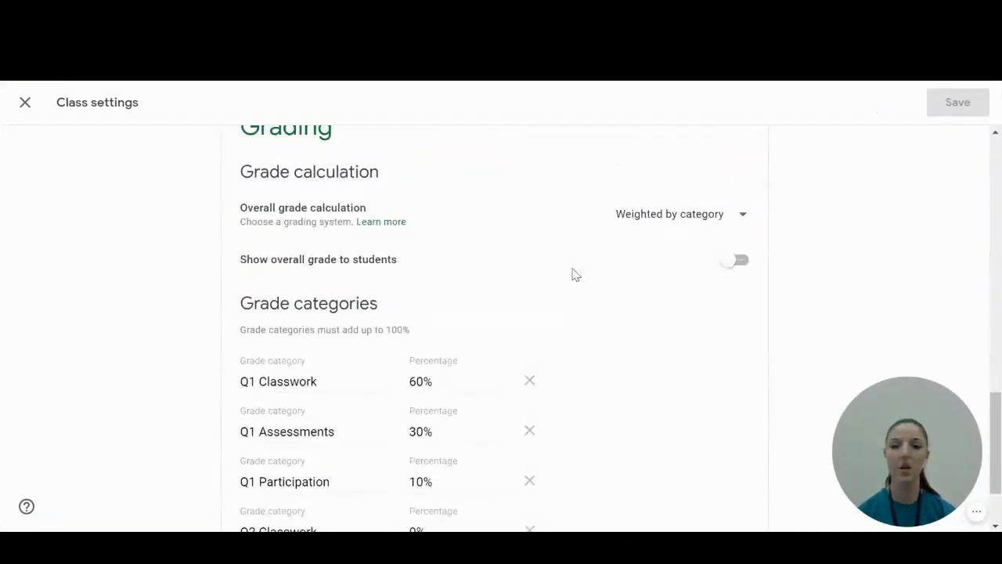
{"action": "scroll", "coordinate": [573, 278], "scroll_direction": "up", "scroll_amount": 1}
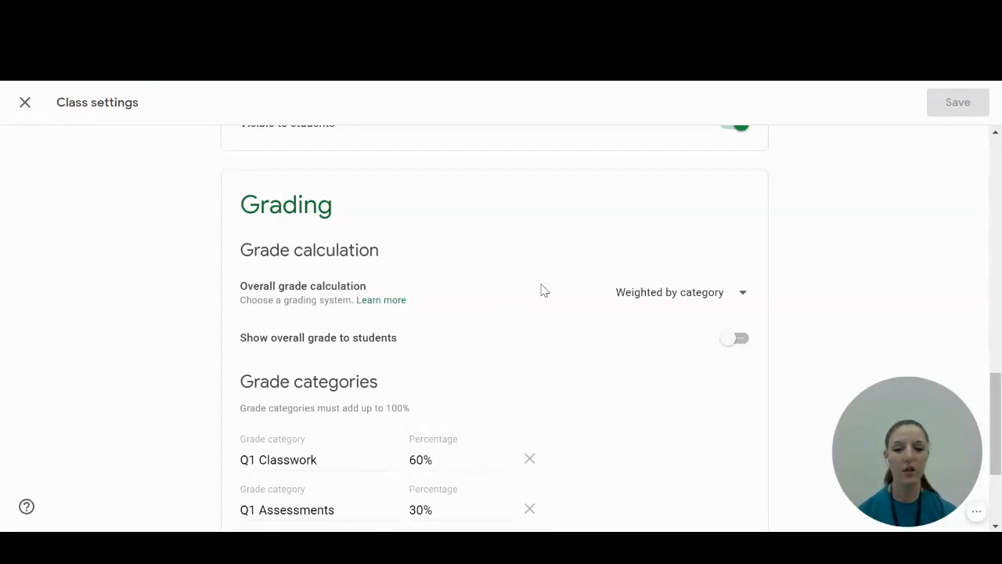
{"action": "scroll", "coordinate": [561, 327], "scroll_direction": "down", "scroll_amount": 2}
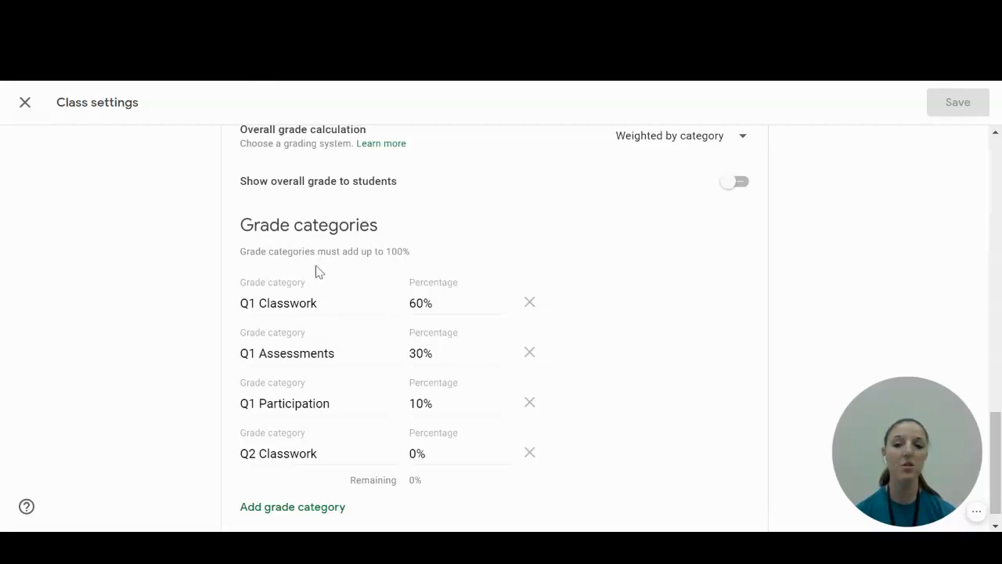
{"action": "left_click", "coordinate": [256, 304]}
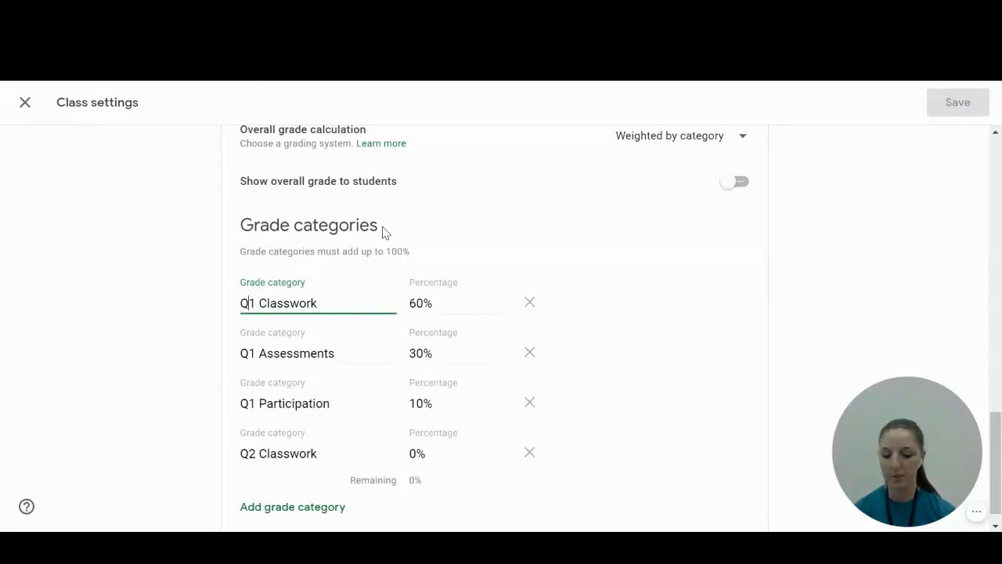
{"action": "key", "text": "BackSpace"}
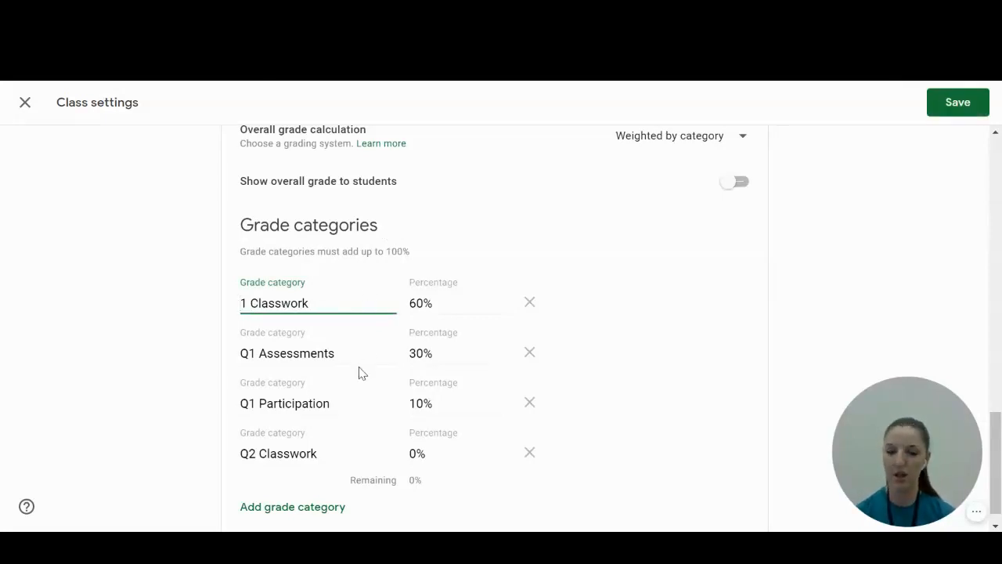
{"action": "type", "text": "SW"}
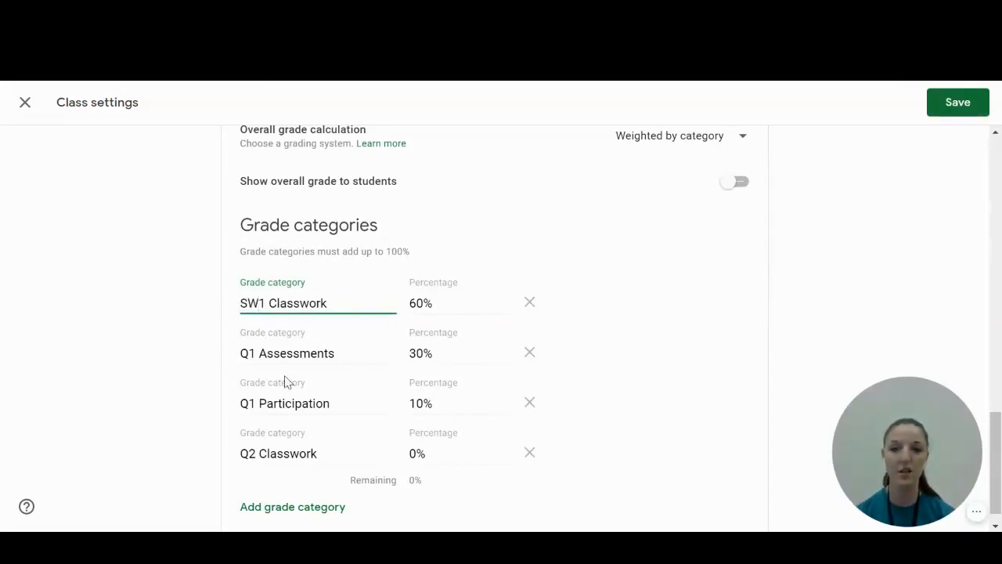
Rename the Q1 Assessments and Q1 Participation grade categories to "SW1 Assessments" and "SW1 Participation".
{"action": "left_click", "coordinate": [247, 354]}
{"action": "key", "text": "BackSpace"}
{"action": "type", "text": "SW"}
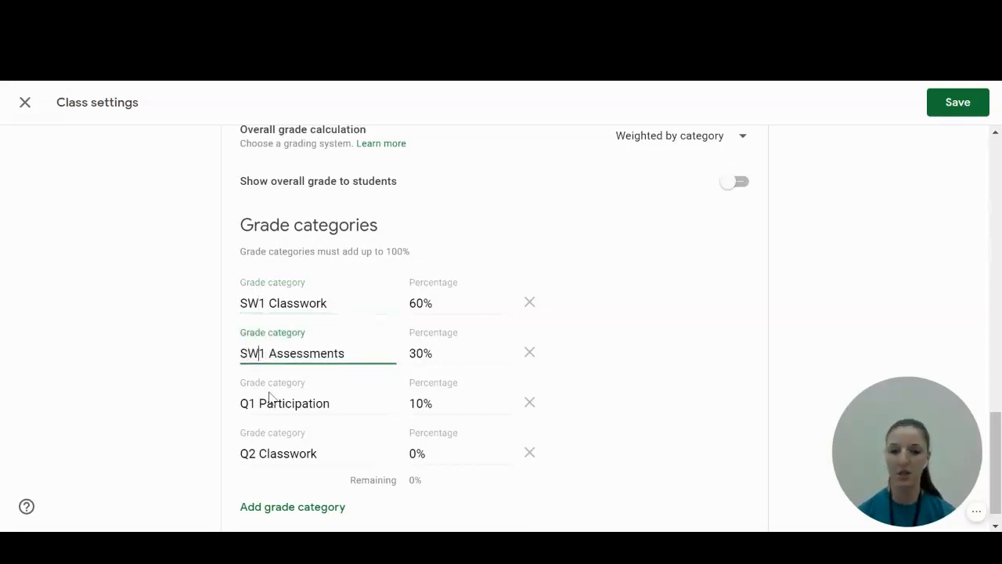
{"action": "left_click", "coordinate": [248, 404]}
{"action": "key", "text": "BackSpace"}
{"action": "type", "text": "SW"}
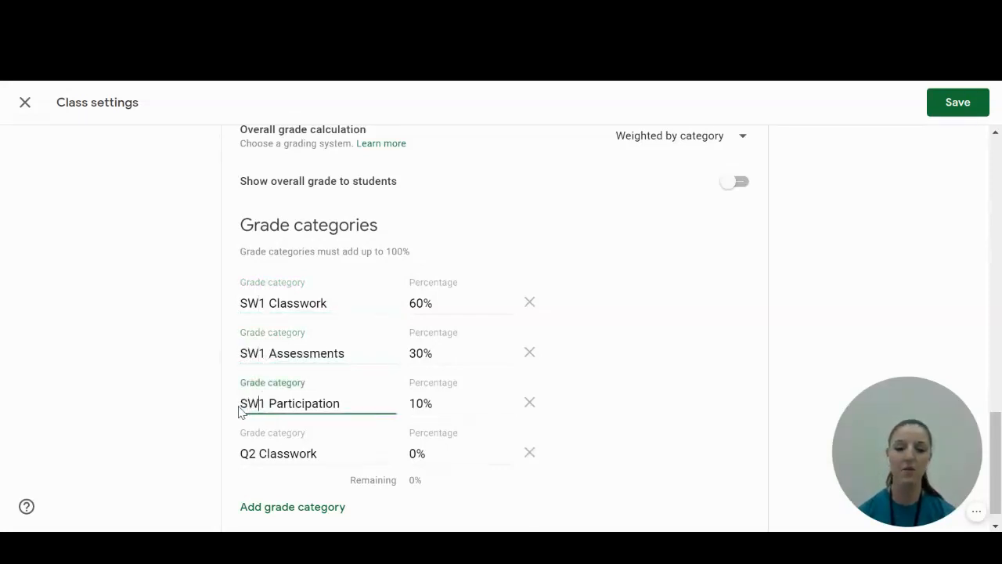
Rename the Q2 Classwork grade category to "SW2 Classwork".
{"action": "left_click", "coordinate": [249, 454]}
{"action": "key", "text": "BackSpace"}
{"action": "type", "text": "SW"}
Add two more grade categories named "SW2 Assessments" and "SW2 Participation" below SW2 Classwork.
{"action": "scroll", "coordinate": [443, 457], "scroll_direction": "down", "scroll_amount": 1}
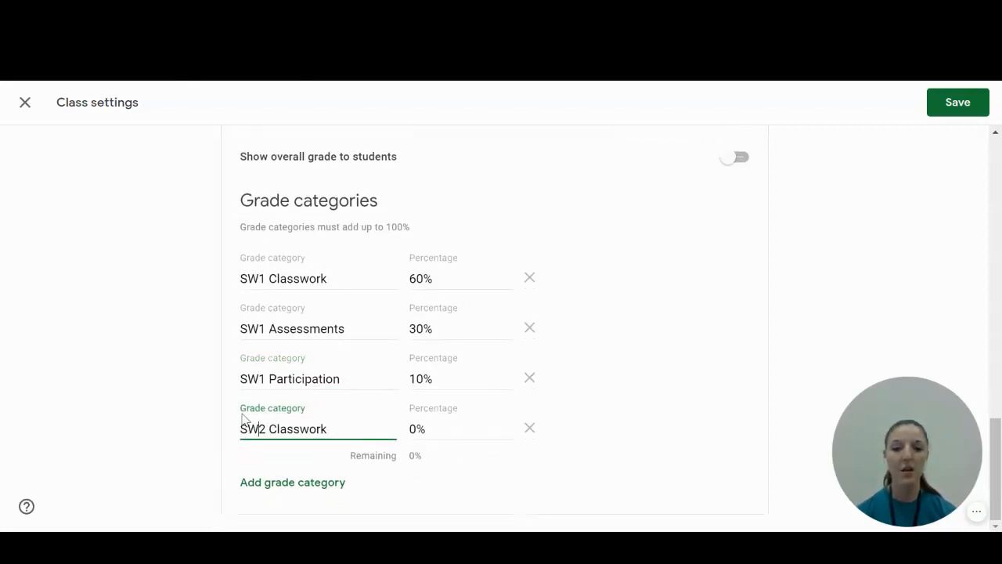
{"action": "left_click", "coordinate": [309, 491]}
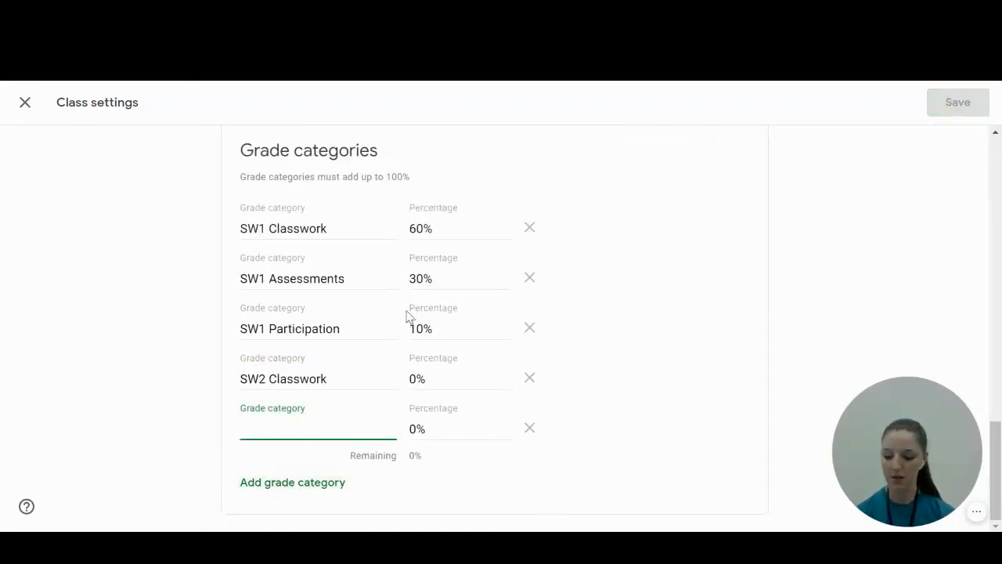
{"action": "type", "text": "SW2"}
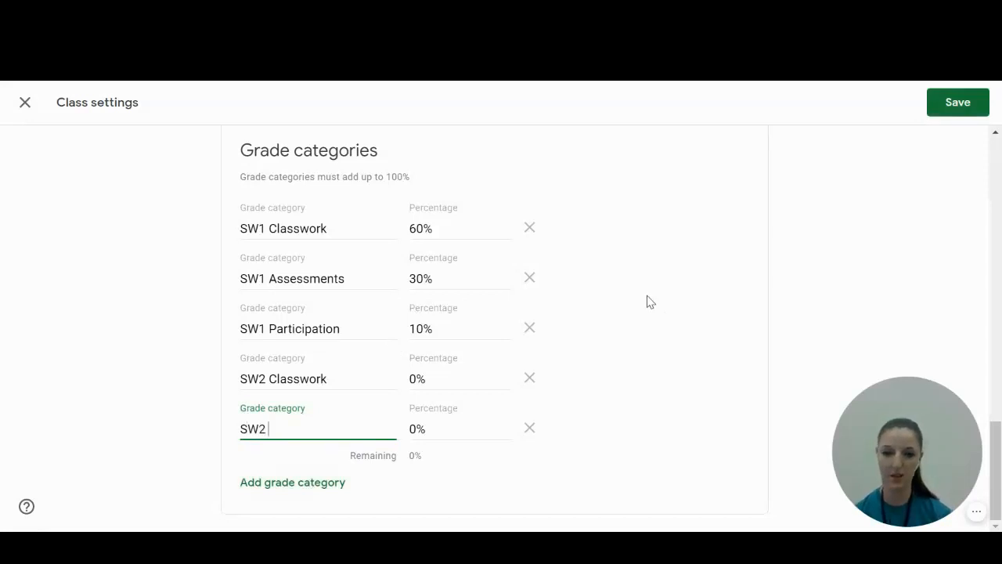
{"action": "type", "text": " Assessments"}
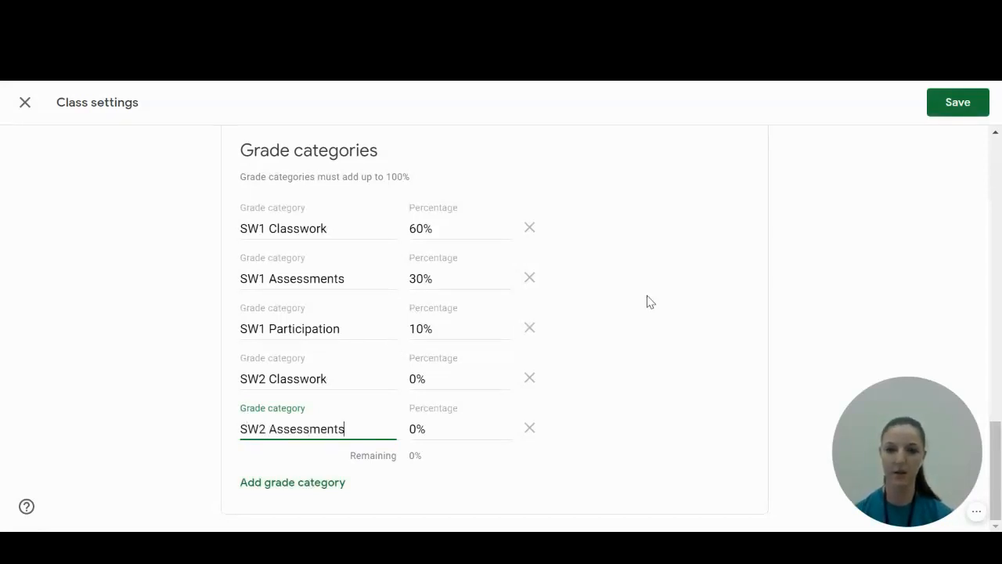
{"action": "left_click", "coordinate": [283, 483]}
{"action": "type", "text": "SW"}
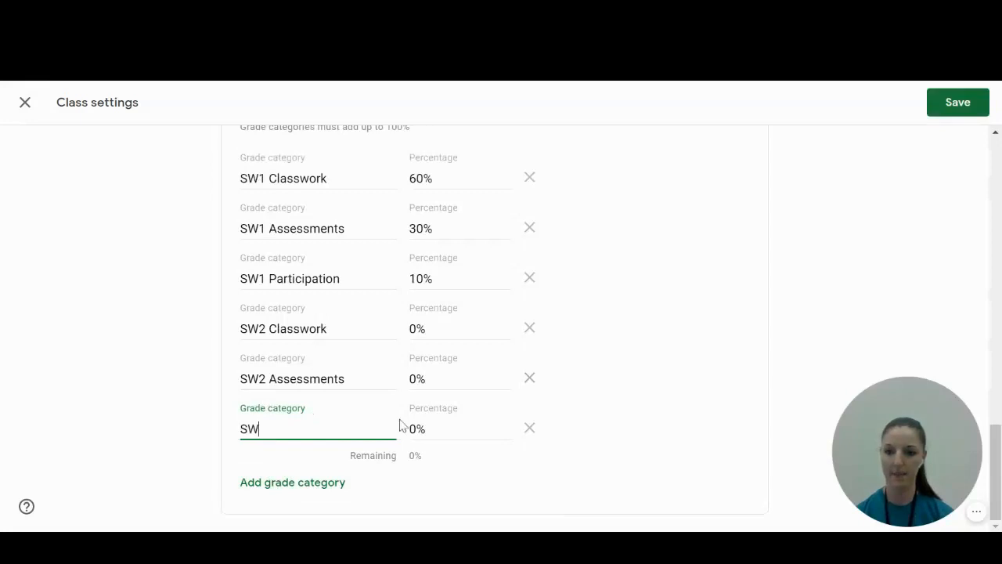
{"action": "type", "text": "2 Participation"}
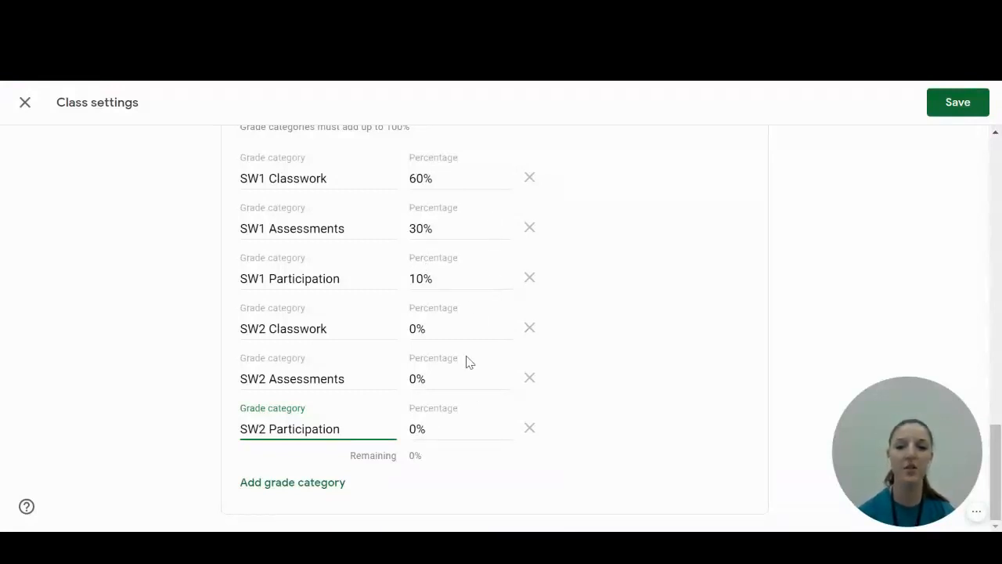
Set the SW2 Classwork percentage to 60% and the SW1 Classwork percentage to 0%.
{"action": "double_click", "coordinate": [422, 327]}
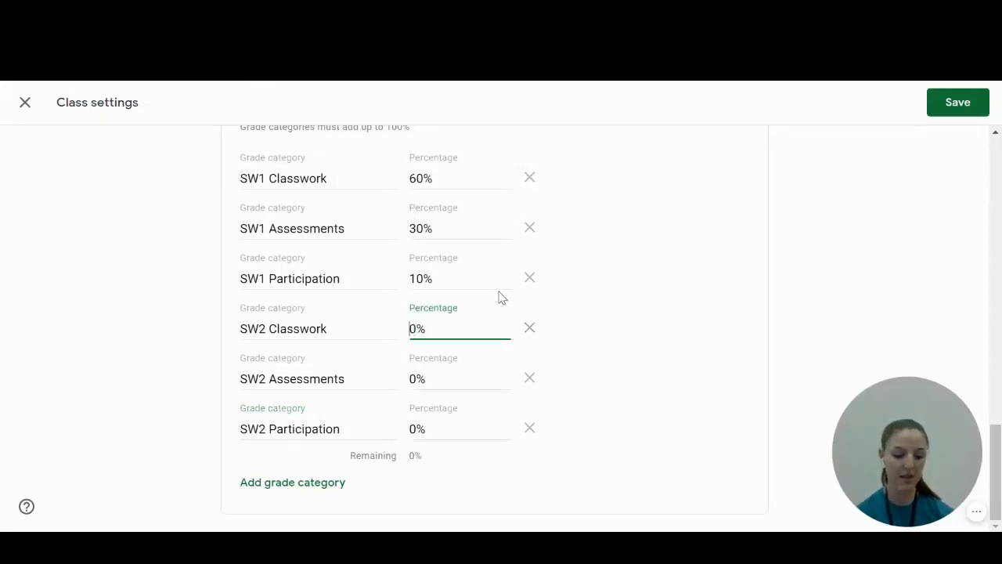
{"action": "type", "text": "6"}
{"action": "left_click", "coordinate": [421, 179]}
{"action": "left_click_drag", "start_coordinate": [423, 178], "coordinate": [240, 179]}
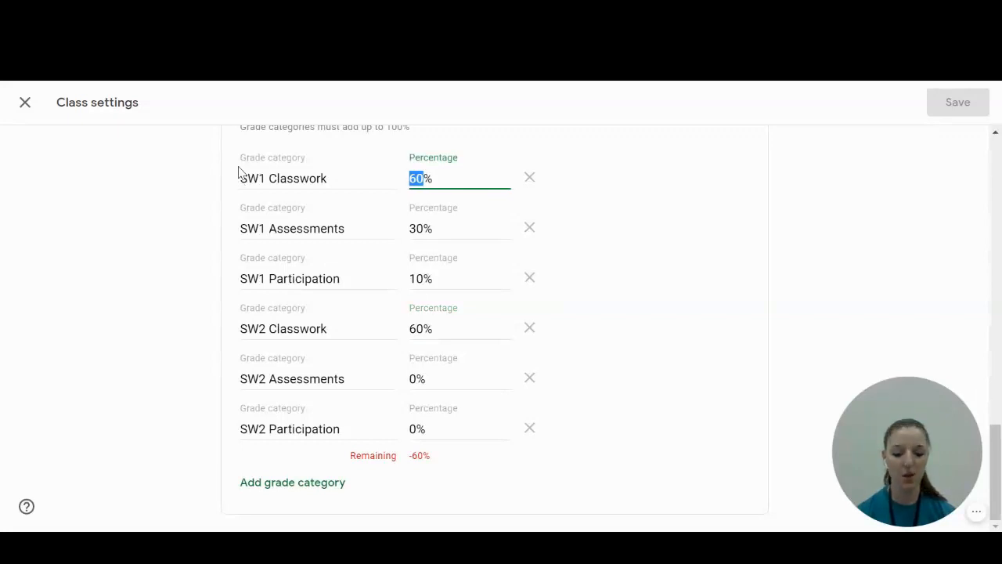
{"action": "type", "text": "0"}
{"action": "left_click", "coordinate": [777, 257]}
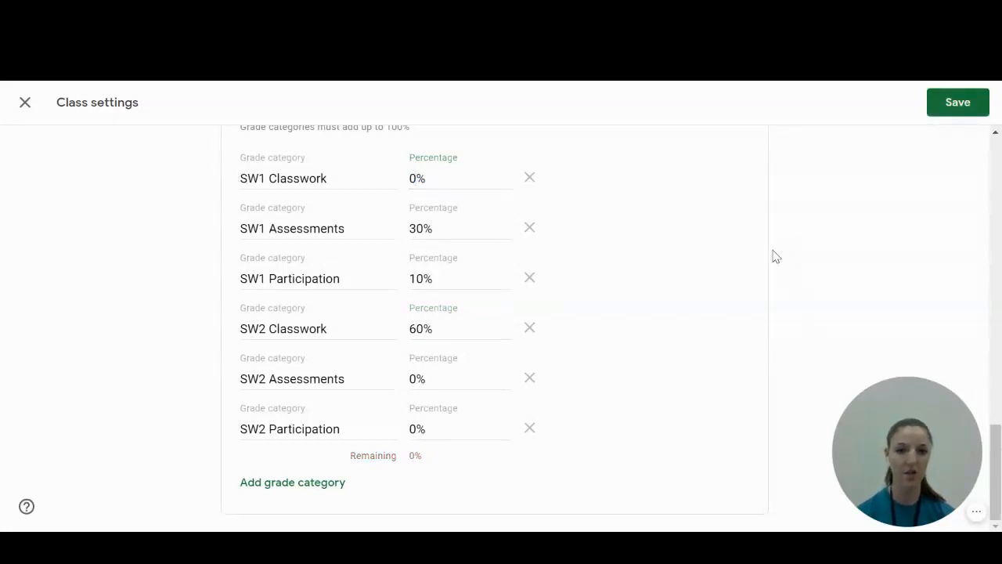
Set the SW2 Assessments percentage to 30% and the SW1 Assessments percentage to 0%.
{"action": "left_click", "coordinate": [416, 376]}
{"action": "key", "text": "BackSpace"}
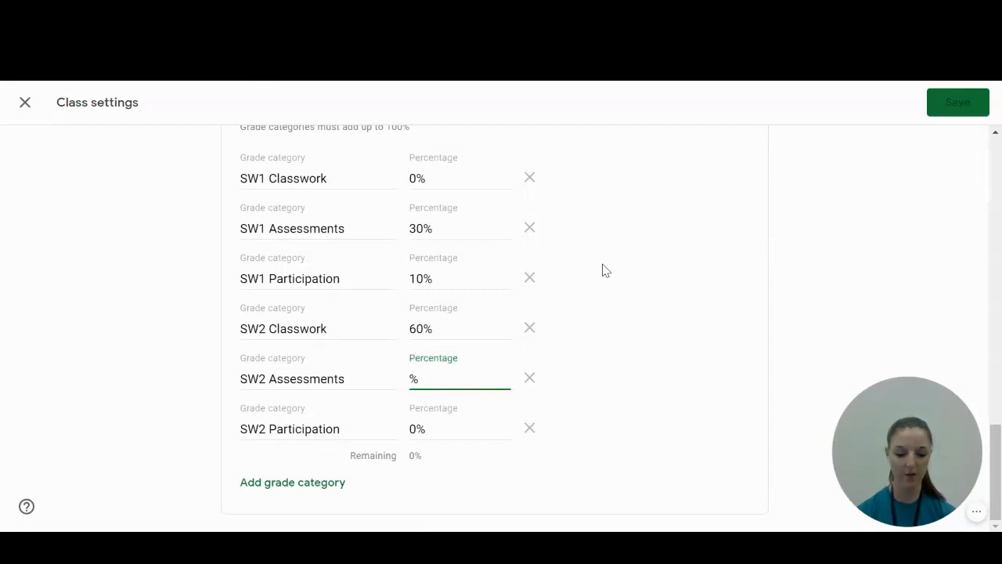
{"action": "type", "text": "30"}
{"action": "left_click_drag", "start_coordinate": [416, 228], "coordinate": [373, 228]}
{"action": "key", "text": "BackSpace"}
Set SW2 Participation to 10% and SW1 Participation to 0%, and save the class settings.
{"action": "left_click", "coordinate": [408, 435]}
{"action": "left_click", "coordinate": [410, 433]}
{"action": "type", "text": "1"}
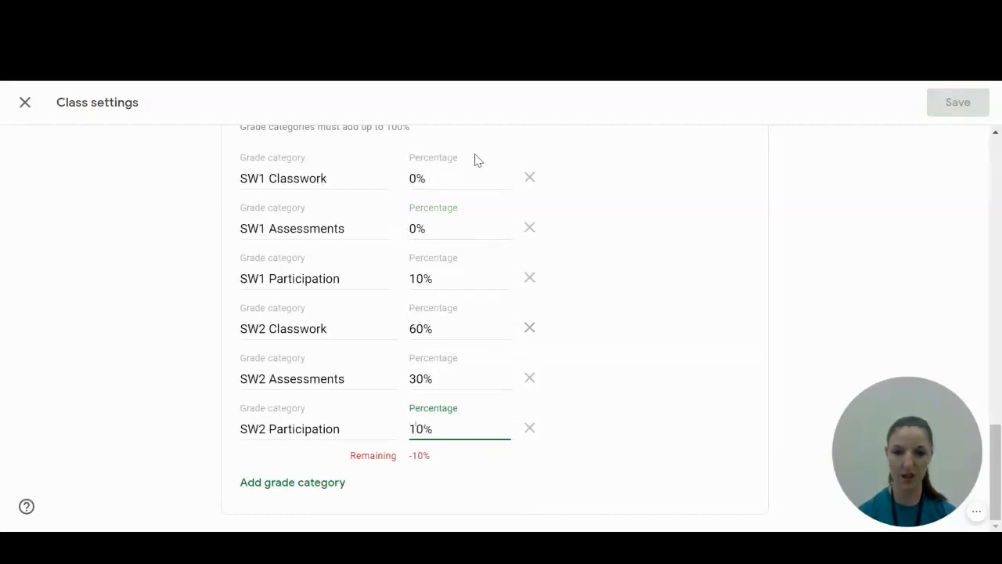
{"action": "left_click_drag", "start_coordinate": [415, 279], "coordinate": [576, 139]}
{"action": "key", "text": "Left"}
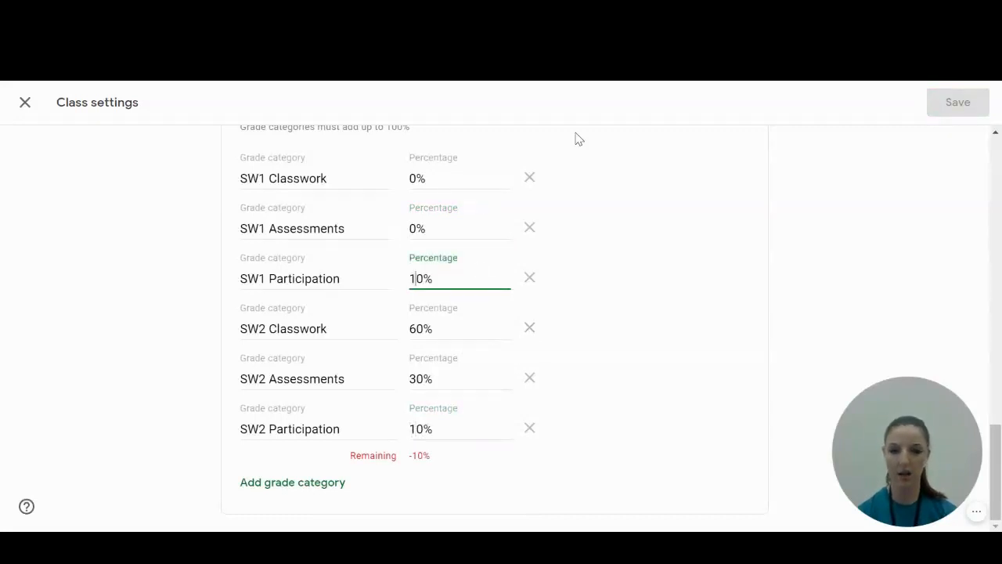
{"action": "key", "text": "BackSpace"}
{"action": "left_click", "coordinate": [867, 252]}
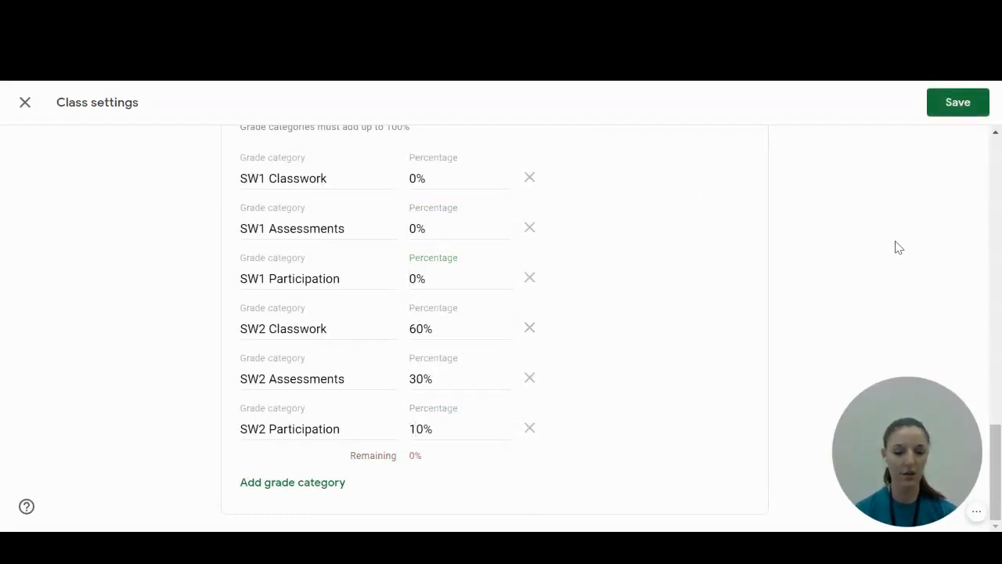
{"action": "left_click", "coordinate": [949, 104]}
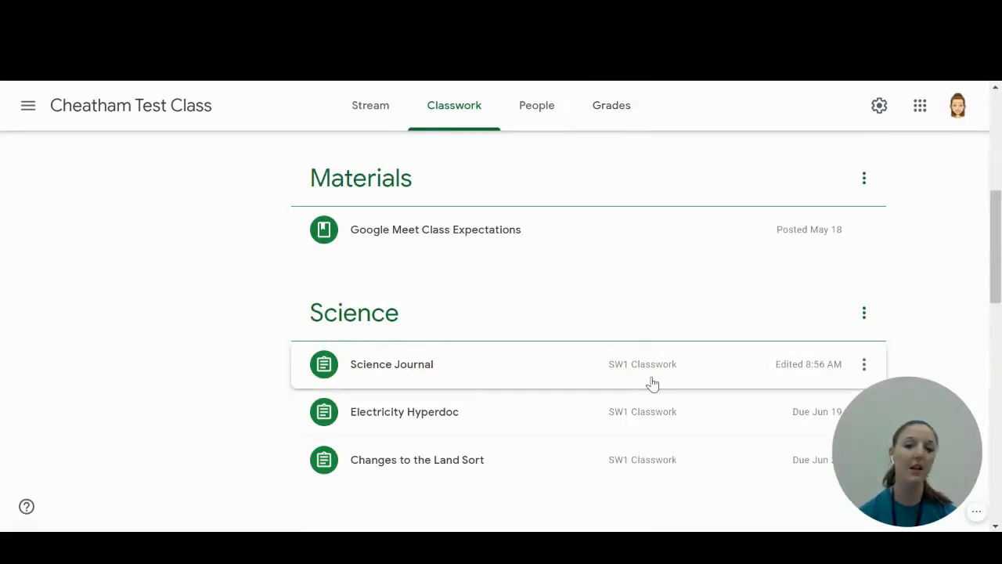
Open the draft assignment Create Your Own Colony Project for editing and assign it to the SW2 Classwork grade category.
{"action": "scroll", "coordinate": [681, 376], "scroll_direction": "up", "scroll_amount": 5}
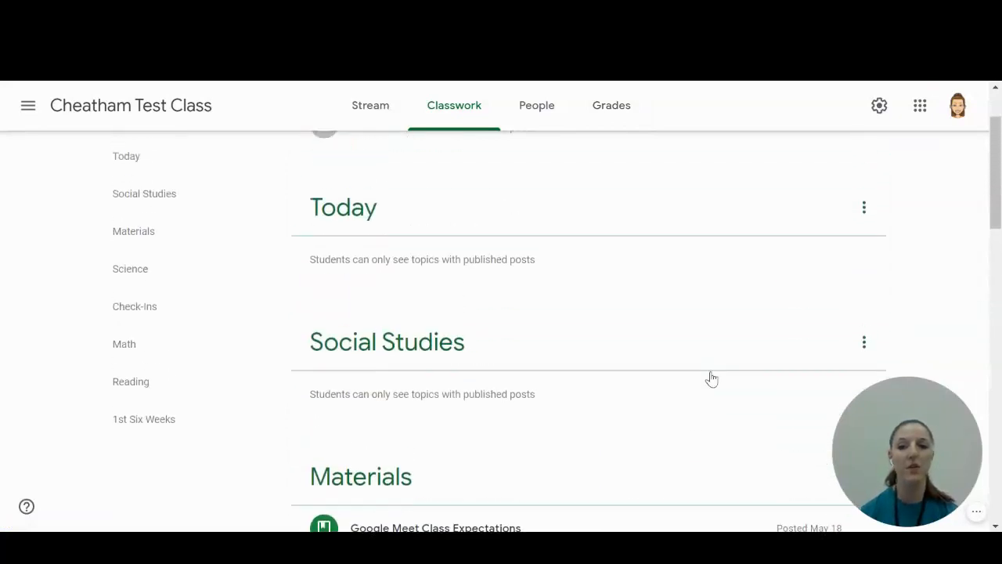
{"action": "mouse_move", "coordinate": [433, 209]}
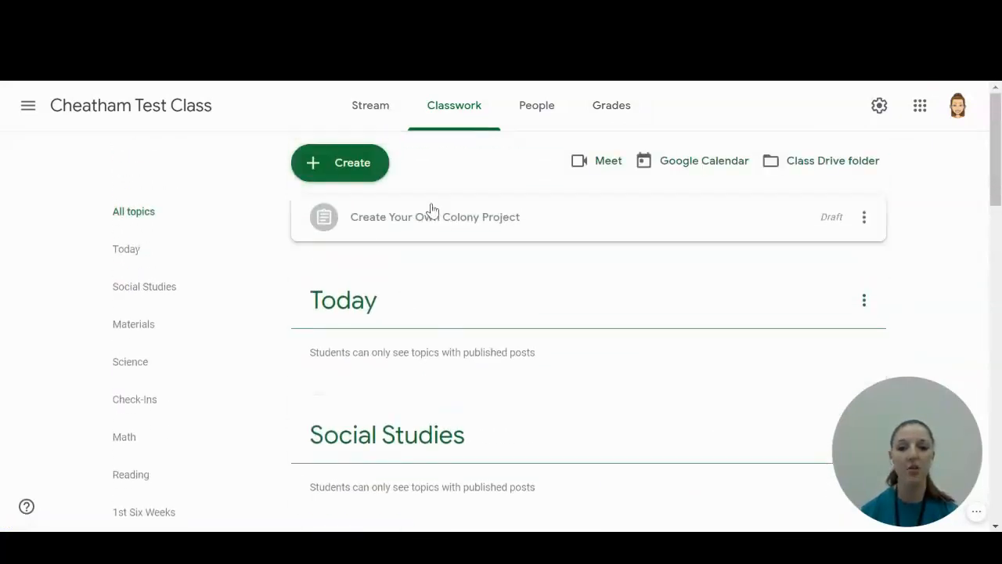
{"action": "left_click", "coordinate": [861, 218]}
{"action": "left_click", "coordinate": [828, 251]}
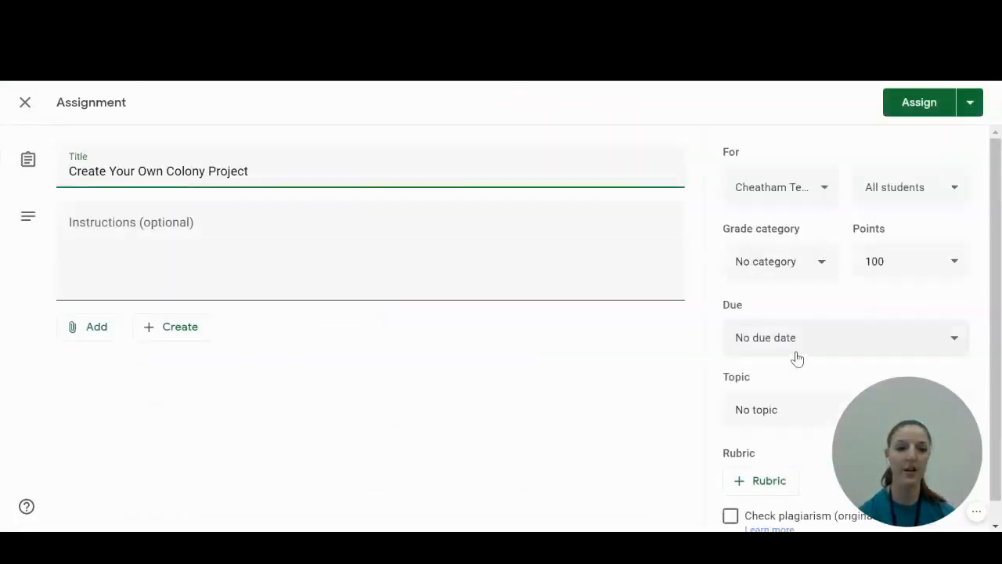
{"action": "left_click", "coordinate": [769, 262]}
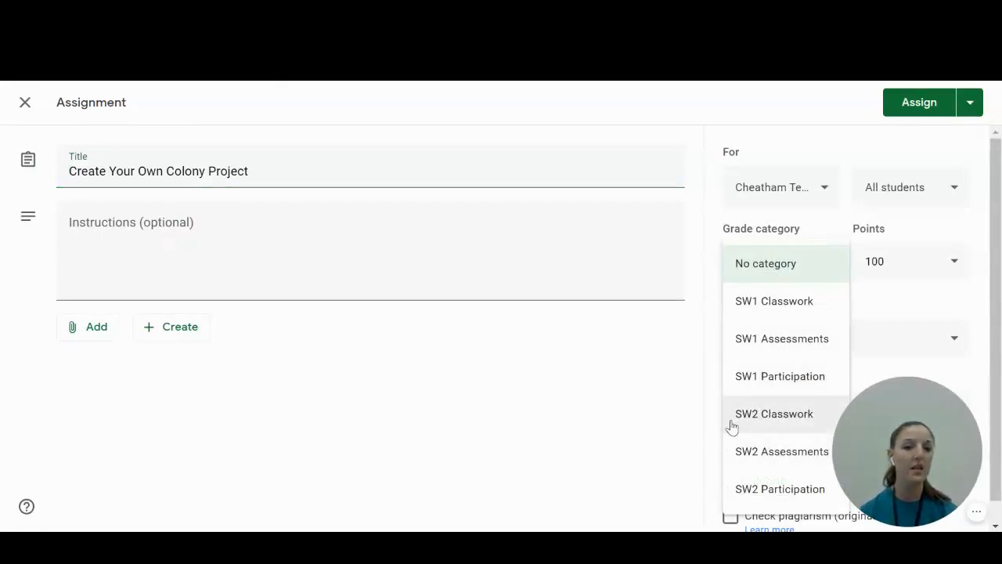
{"action": "left_click", "coordinate": [785, 433]}
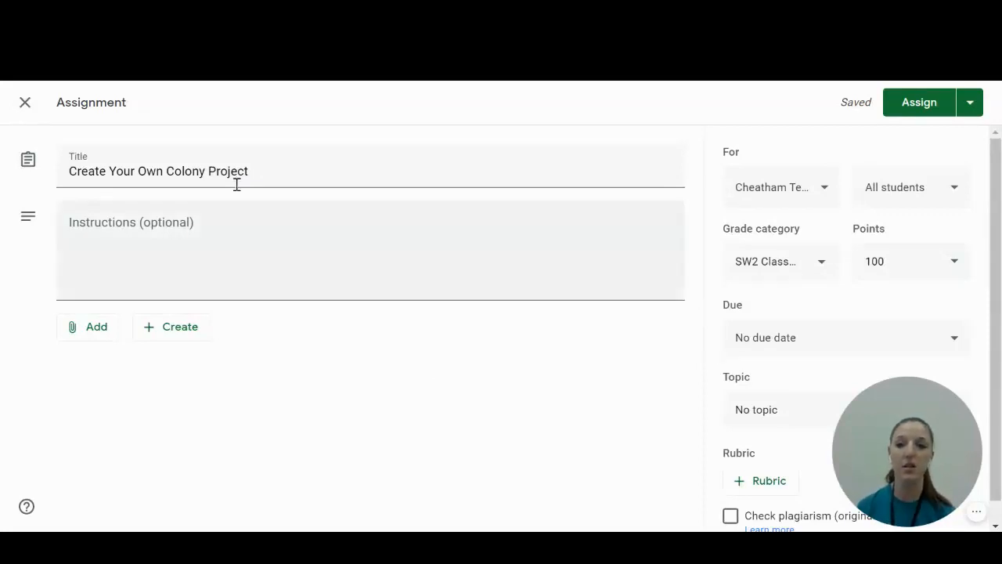
Start creating a new rubric for the Create Your Own Colony Project assignment.
{"action": "left_click", "coordinate": [133, 257]}
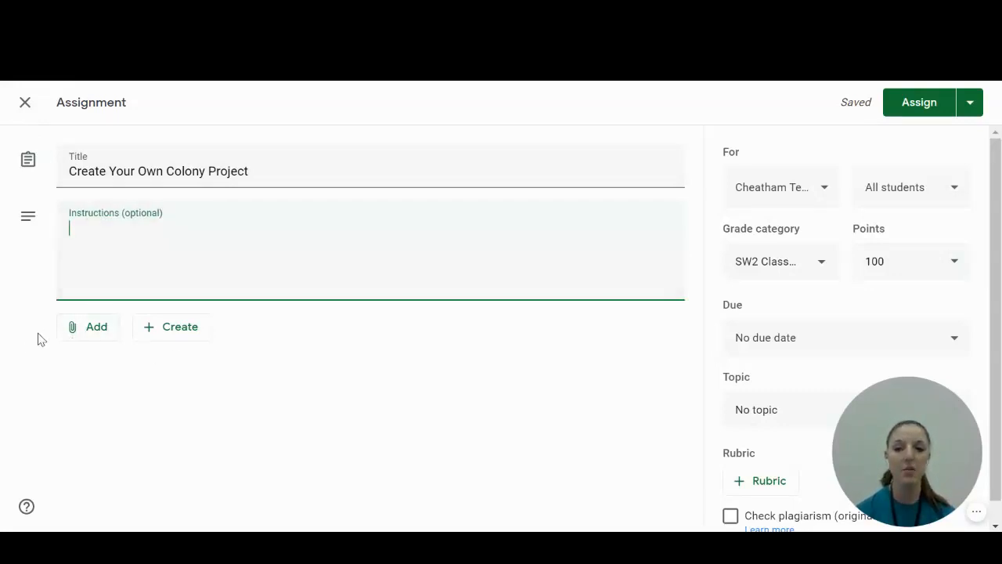
{"action": "mouse_move", "coordinate": [943, 450]}
{"action": "left_click_drag", "start_coordinate": [943, 450], "coordinate": [118, 451]}
{"action": "scroll", "coordinate": [902, 453], "scroll_direction": "down", "scroll_amount": 1}
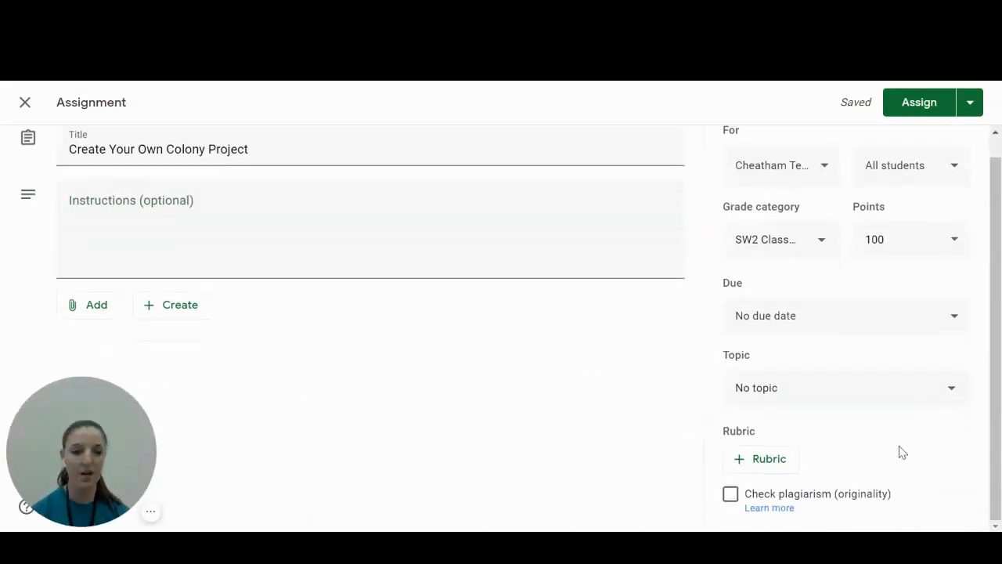
{"action": "left_click", "coordinate": [757, 468]}
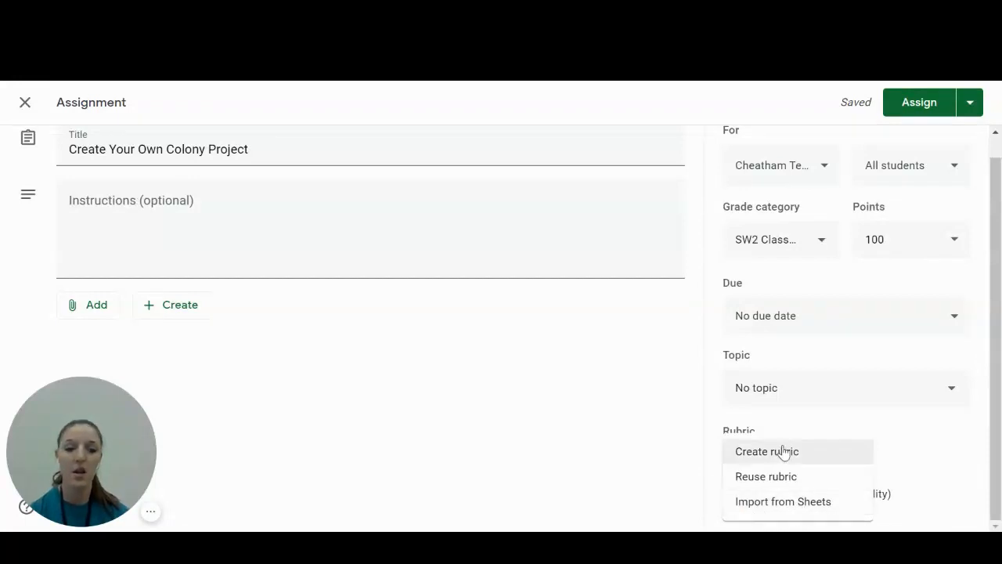
{"action": "left_click", "coordinate": [826, 462]}
{"action": "mouse_move", "coordinate": [135, 498]}
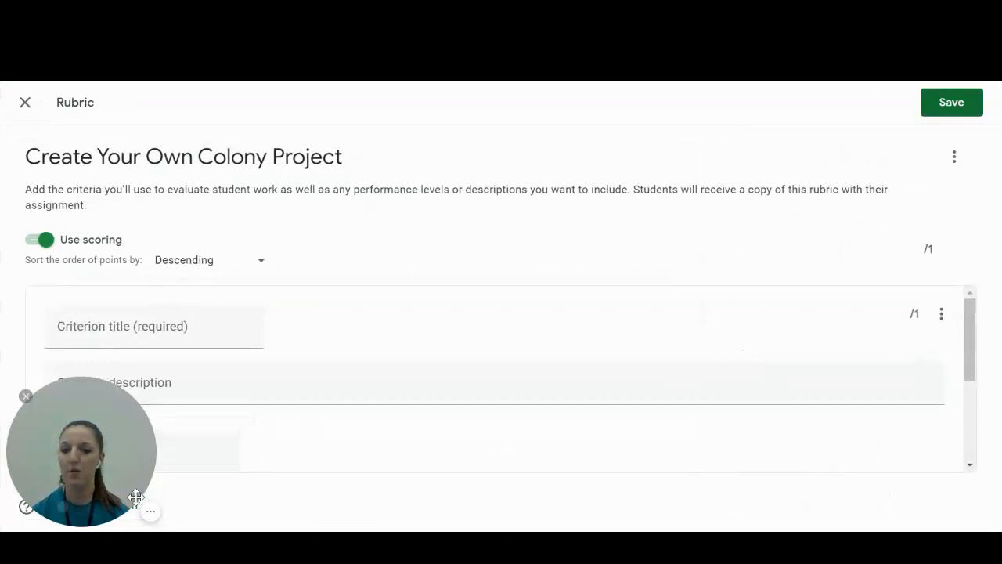
{"action": "left_click", "coordinate": [25, 397]}
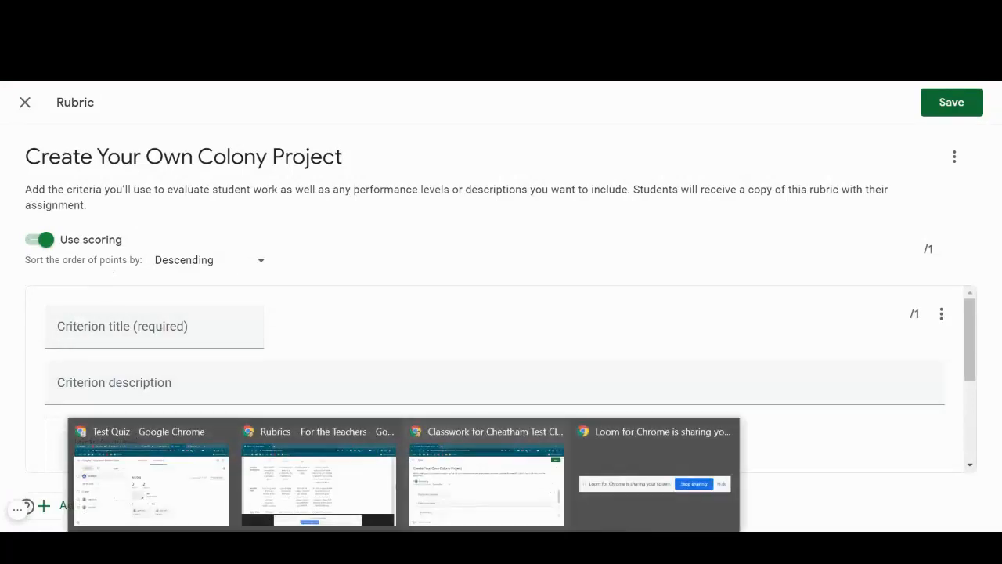
Bring up the Rubrics document window for reference and title the first rubric criterion "Location: Description".
{"action": "left_click", "coordinate": [337, 475]}
{"action": "left_click_drag", "start_coordinate": [426, 11], "coordinate": [0, 178]}
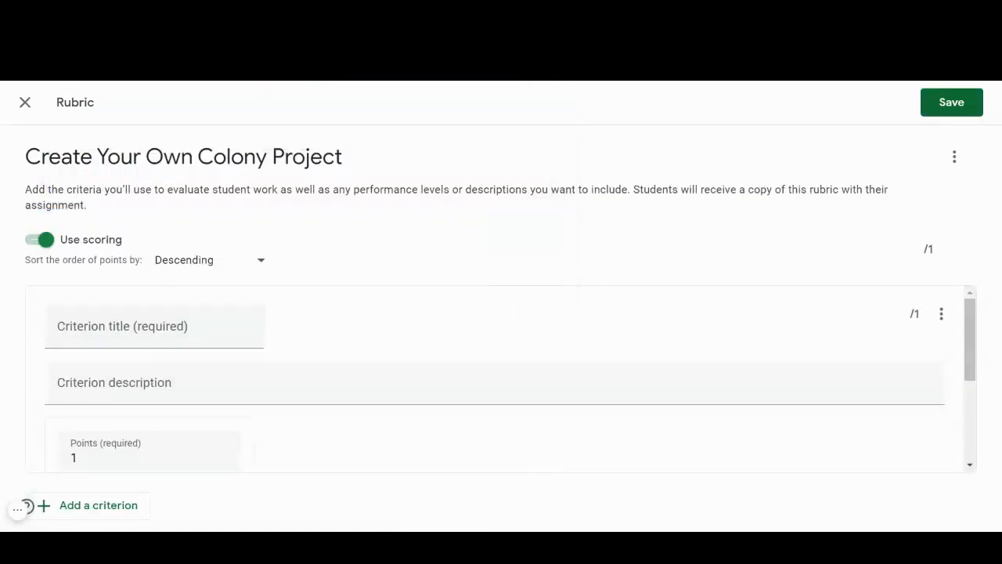
{"action": "left_click", "coordinate": [128, 327]}
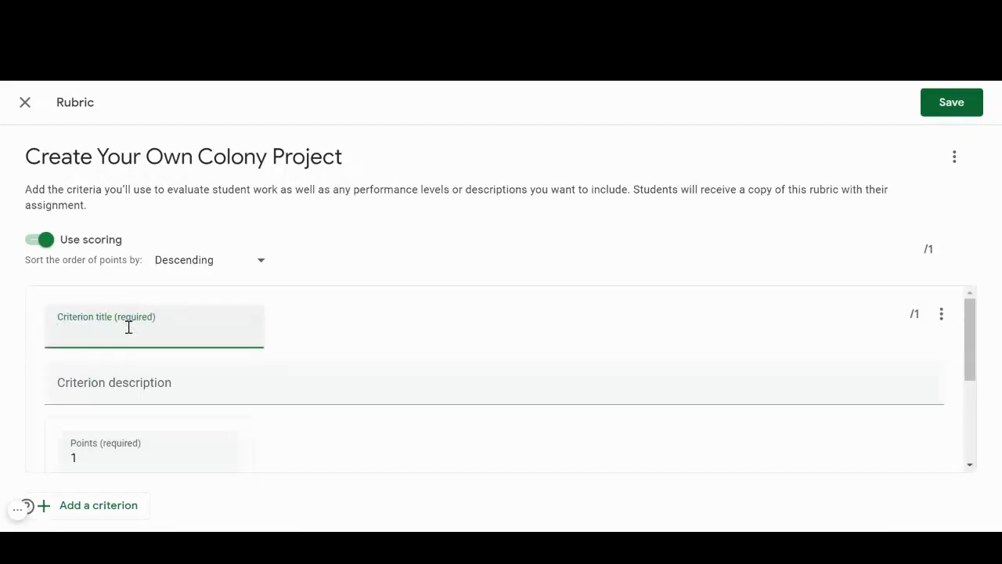
{"action": "type", "text": "Location: Description"}
{"action": "scroll", "coordinate": [326, 340], "scroll_direction": "down", "scroll_amount": 2}
{"action": "scroll", "coordinate": [347, 357], "scroll_direction": "up", "scroll_amount": 1}
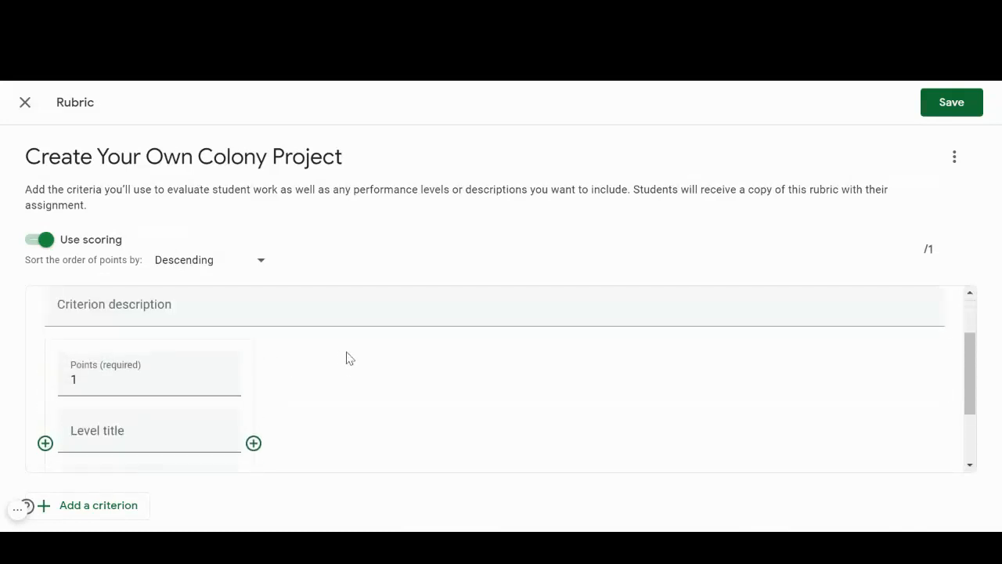
{"action": "left_click", "coordinate": [137, 315]}
{"action": "scroll", "coordinate": [300, 337], "scroll_direction": "up", "scroll_amount": 2}
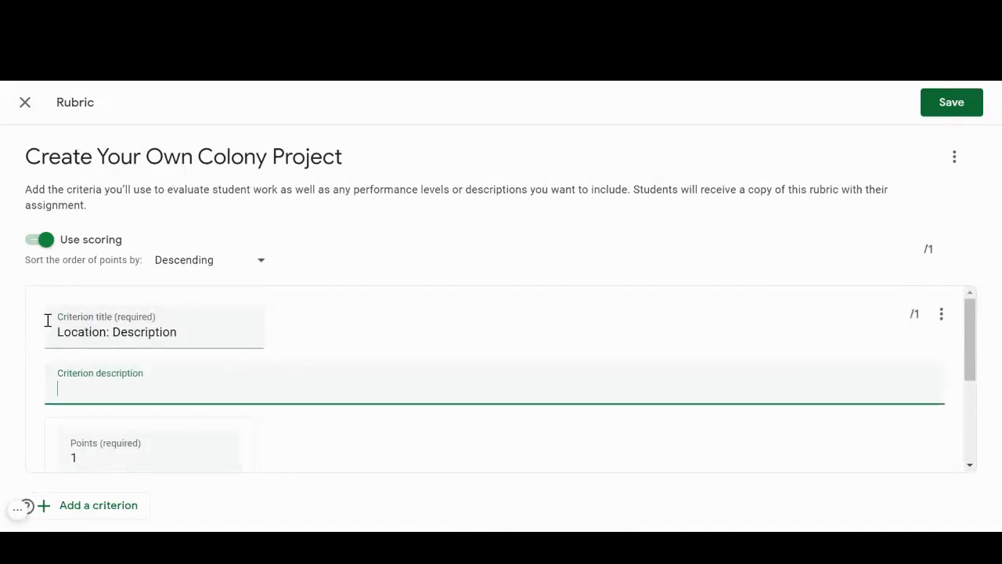
Title the criterion's 1-point level "Not met" and describe it as "Description is incomplete; little or no explanation is given".
{"action": "scroll", "coordinate": [176, 371], "scroll_direction": "down", "scroll_amount": 1}
{"action": "scroll", "coordinate": [118, 381], "scroll_direction": "down", "scroll_amount": 1}
{"action": "scroll", "coordinate": [114, 372], "scroll_direction": "up", "scroll_amount": 1}
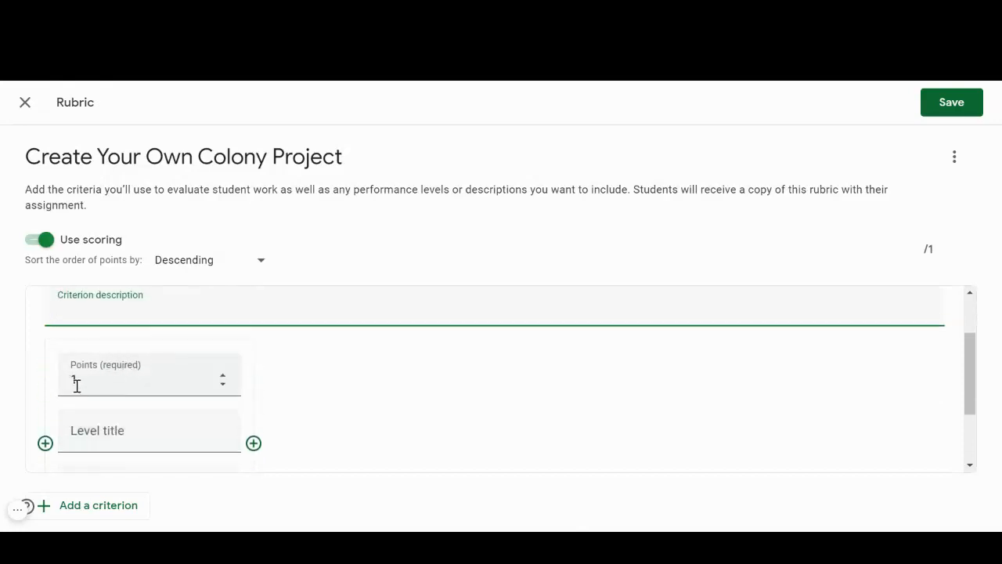
{"action": "scroll", "coordinate": [86, 362], "scroll_direction": "down", "scroll_amount": 1}
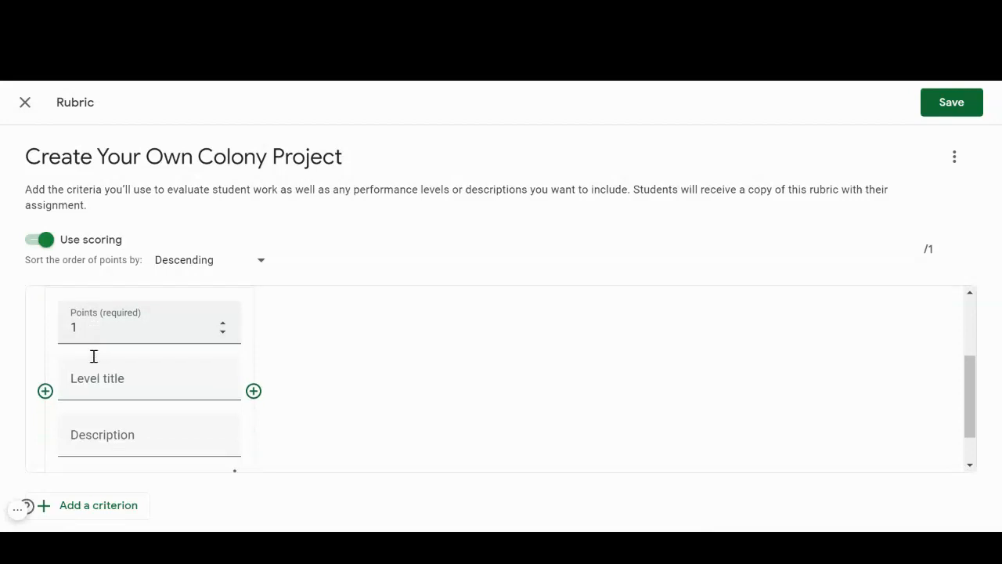
{"action": "left_click", "coordinate": [140, 347]}
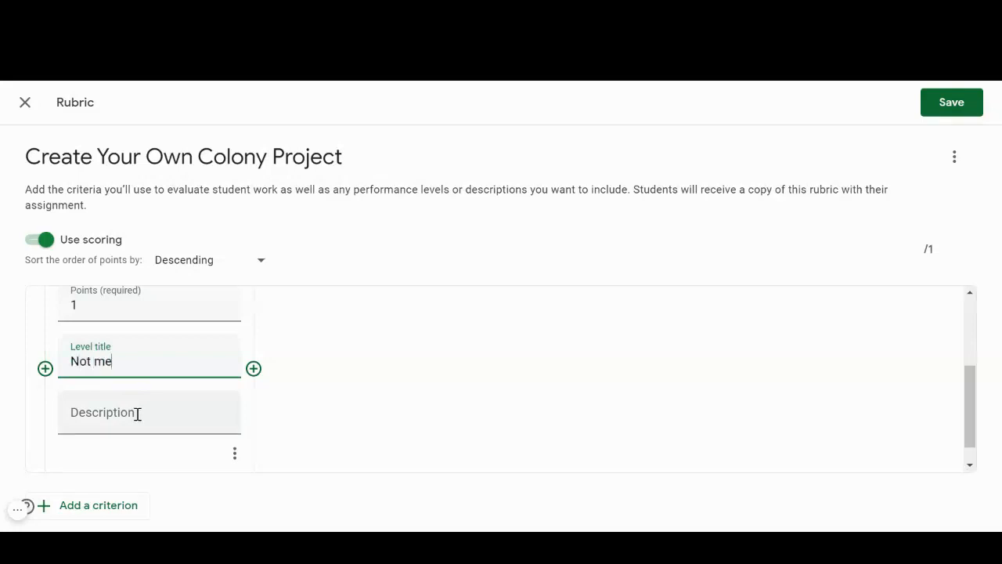
{"action": "left_click", "coordinate": [137, 415]}
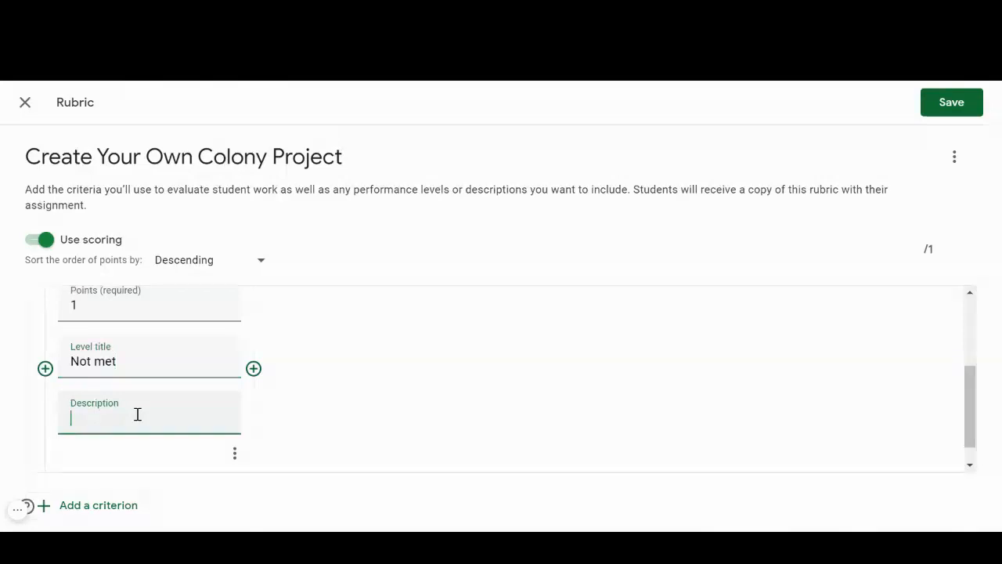
{"action": "type", "text": "Description is incomplete; little or no explanation is given"}
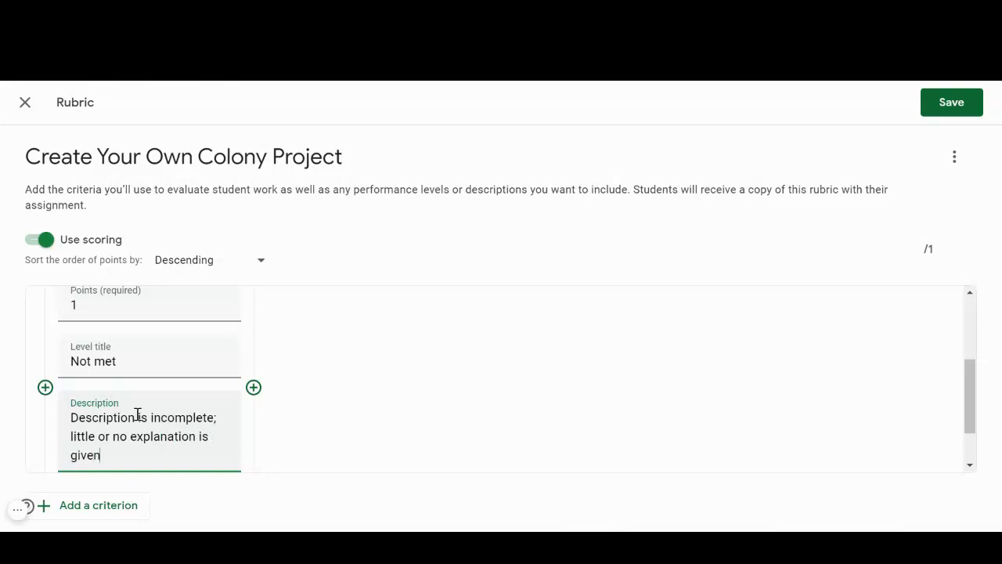
Add a 2-point level titled "Almost met" to the Location: Description criterion.
{"action": "scroll", "coordinate": [365, 410], "scroll_direction": "up", "scroll_amount": 1}
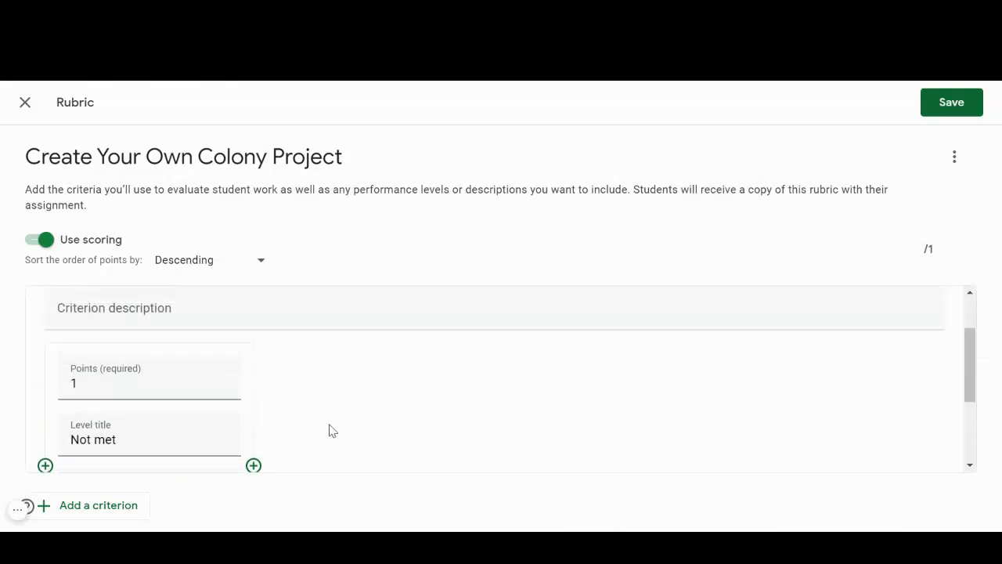
{"action": "scroll", "coordinate": [328, 430], "scroll_direction": "down", "scroll_amount": 1}
{"action": "left_click", "coordinate": [253, 388]}
{"action": "type", "text": "2"}
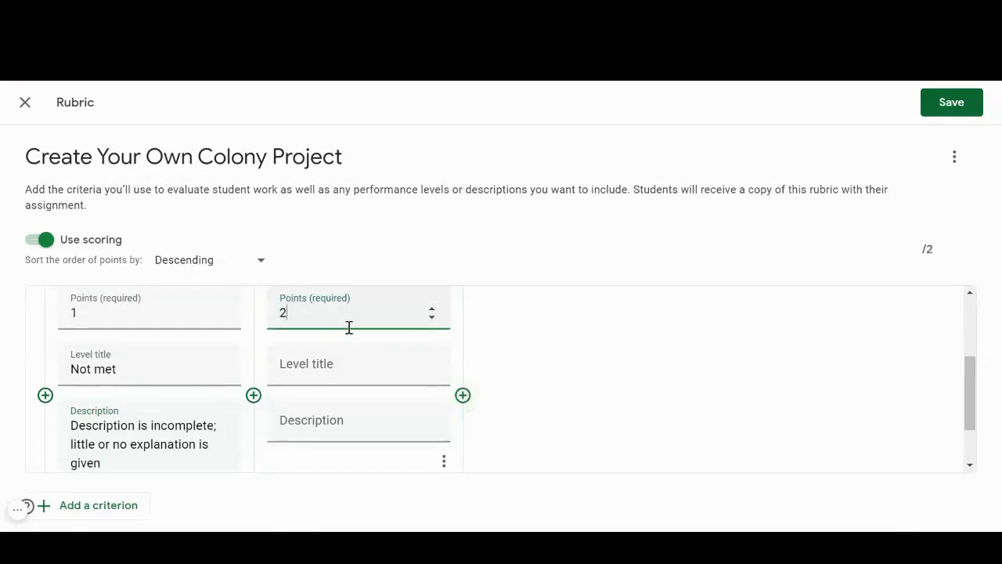
{"action": "left_click", "coordinate": [358, 377]}
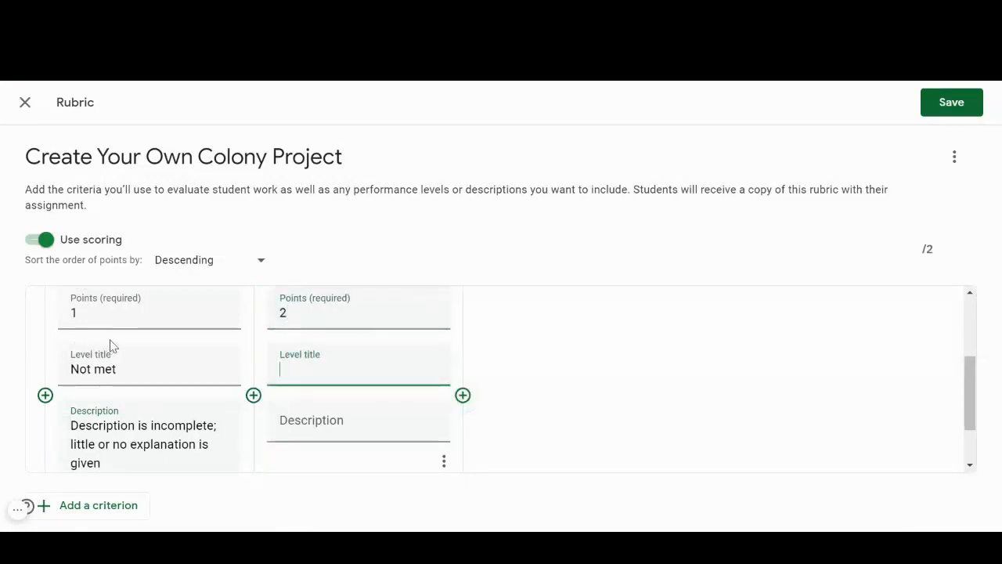
{"action": "type", "text": "Almost Met"}
Describe the 2-point level as "Few reasons are given; it is unclear why this location was chosen".
{"action": "left_click", "coordinate": [365, 430]}
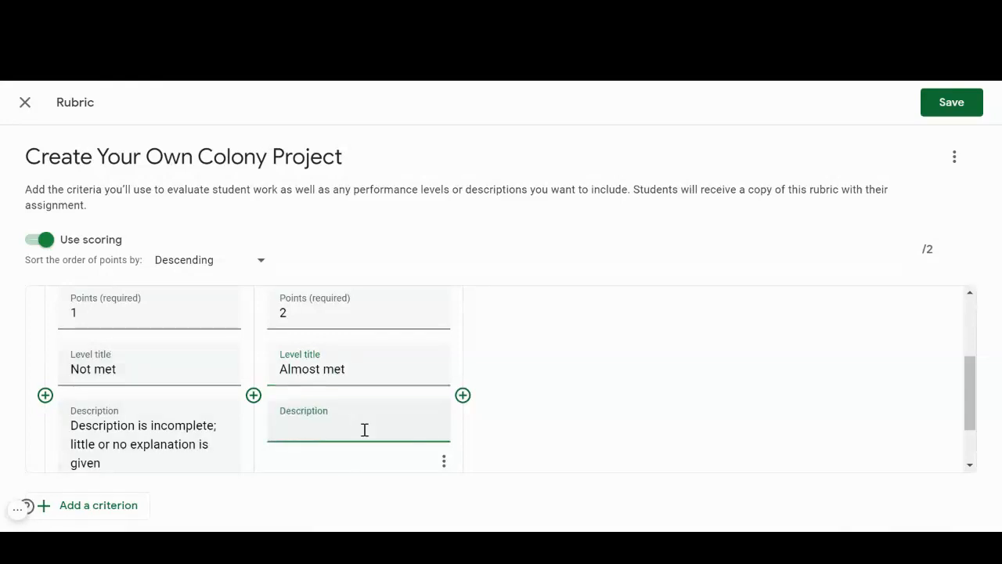
{"action": "type", "text": "Few reasons are"}
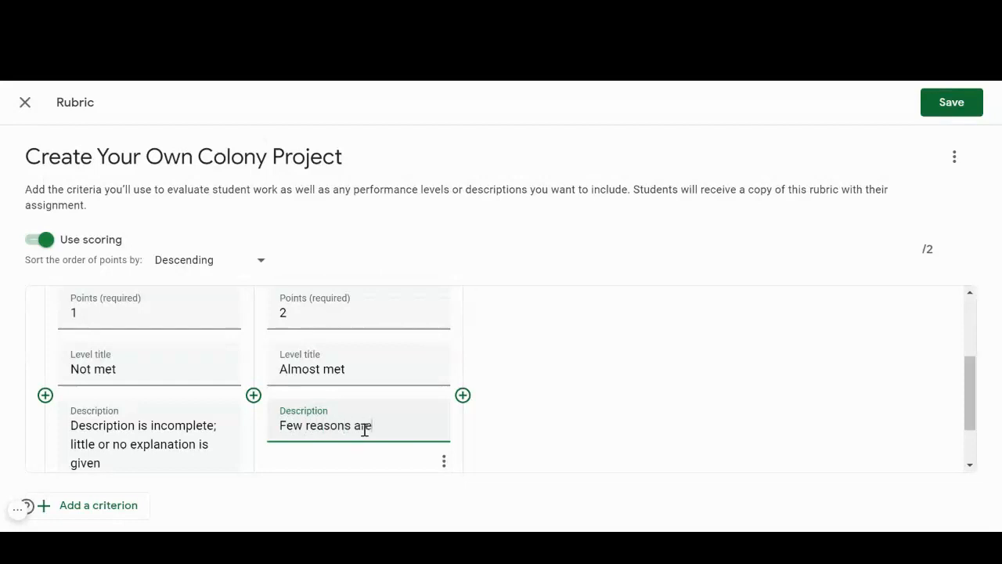
{"action": "type", "text": " given; it is unclear why thi"}
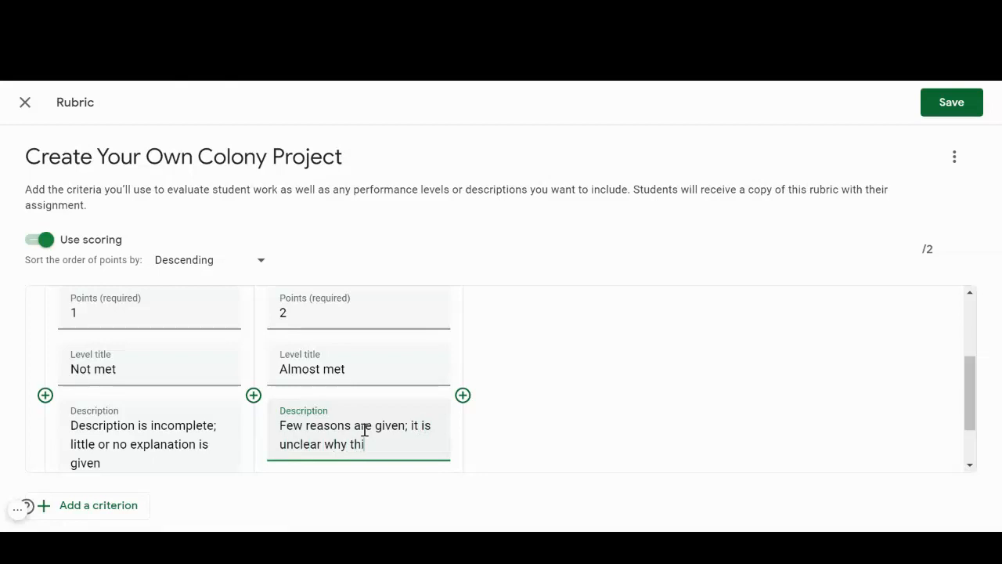
{"action": "type", "text": "s location was chosen"}
Add a 3-point level titled "Met" with the description "Includes general reasons for choice".
{"action": "left_click", "coordinate": [462, 396]}
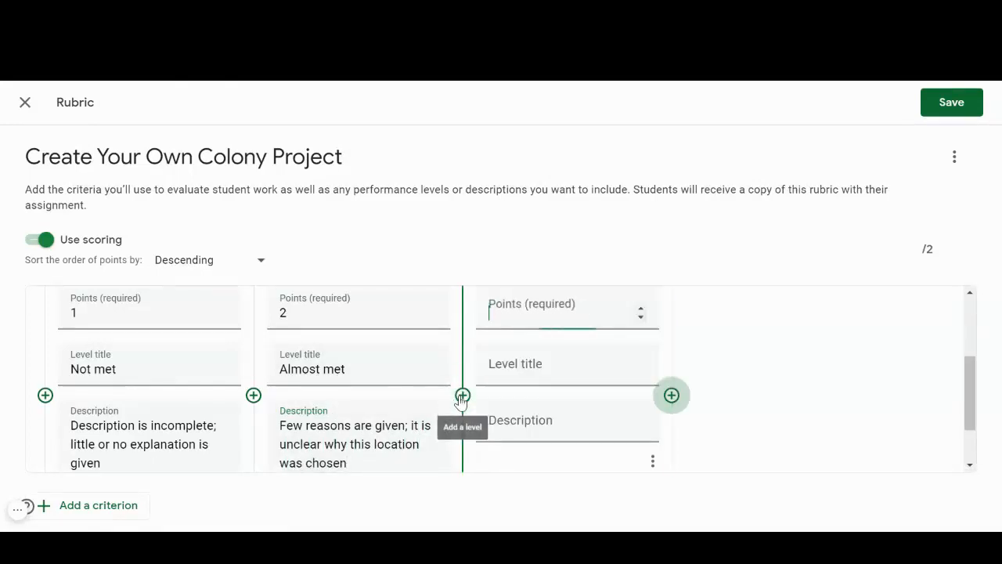
{"action": "type", "text": "3"}
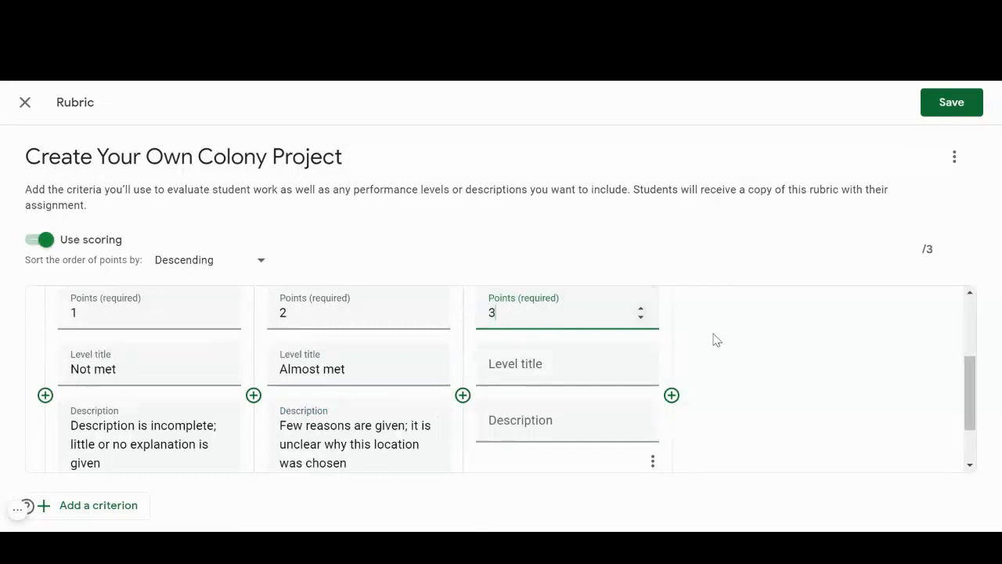
{"action": "left_click", "coordinate": [601, 372]}
{"action": "type", "text": "Met"}
{"action": "left_click", "coordinate": [569, 418]}
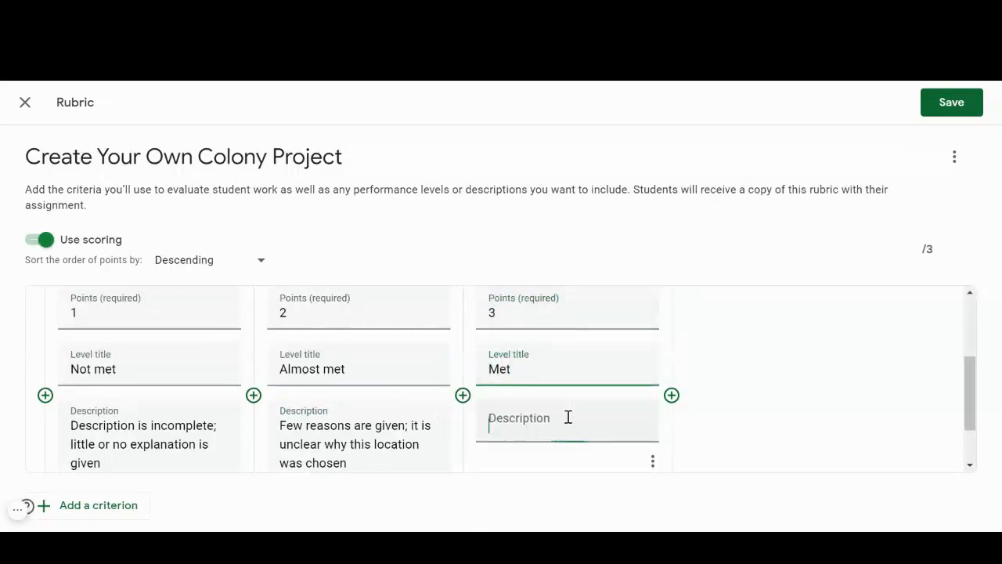
{"action": "type", "text": "Includes "}
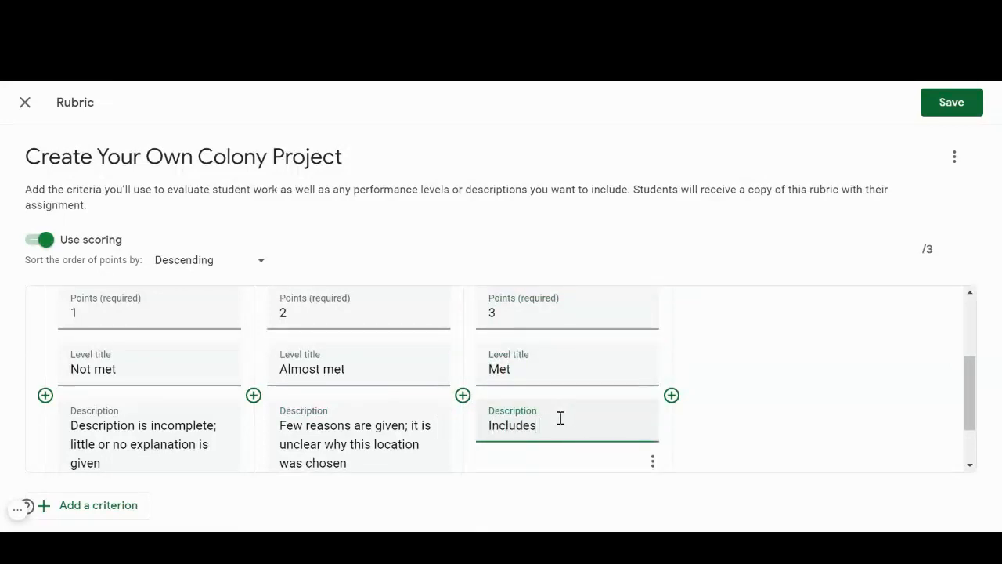
{"action": "type", "text": "rgenera"}
{"action": "type", "text": "general reasons for choice"}
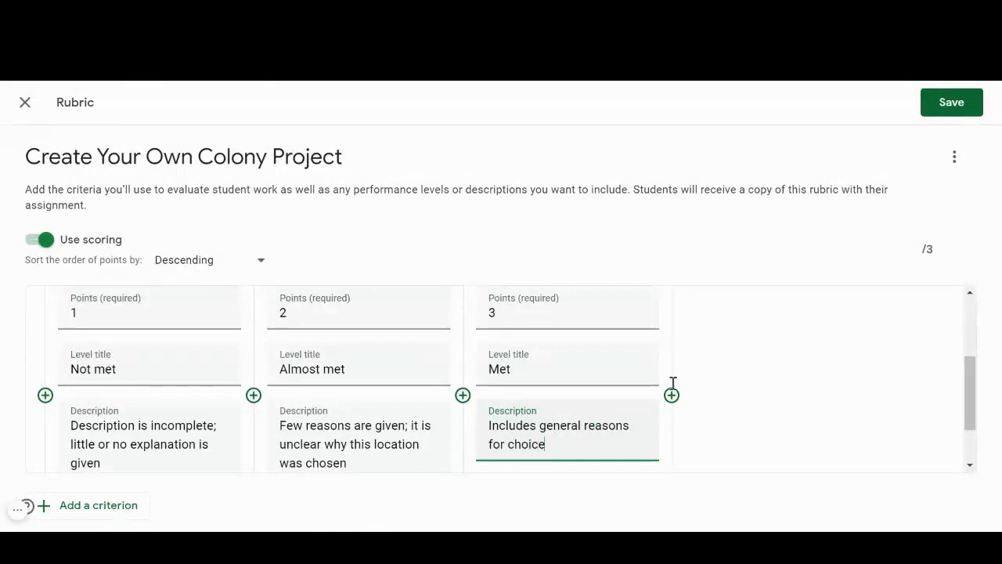
Add a 4-point level titled "Exceeds" to the Location: Description criterion.
{"action": "left_click", "coordinate": [671, 395]}
{"action": "type", "text": "4"}
{"action": "left_click", "coordinate": [758, 371]}
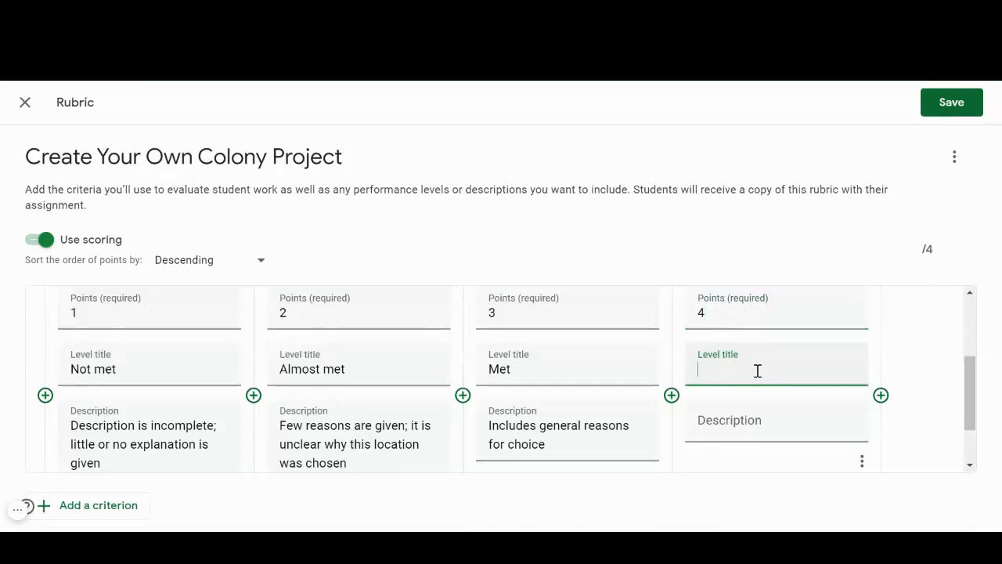
{"action": "type", "text": "B"}
{"action": "key", "text": "BackSpace"}
{"action": "type", "text": "Exceeds"}
{"action": "key", "text": "BackSpace"}
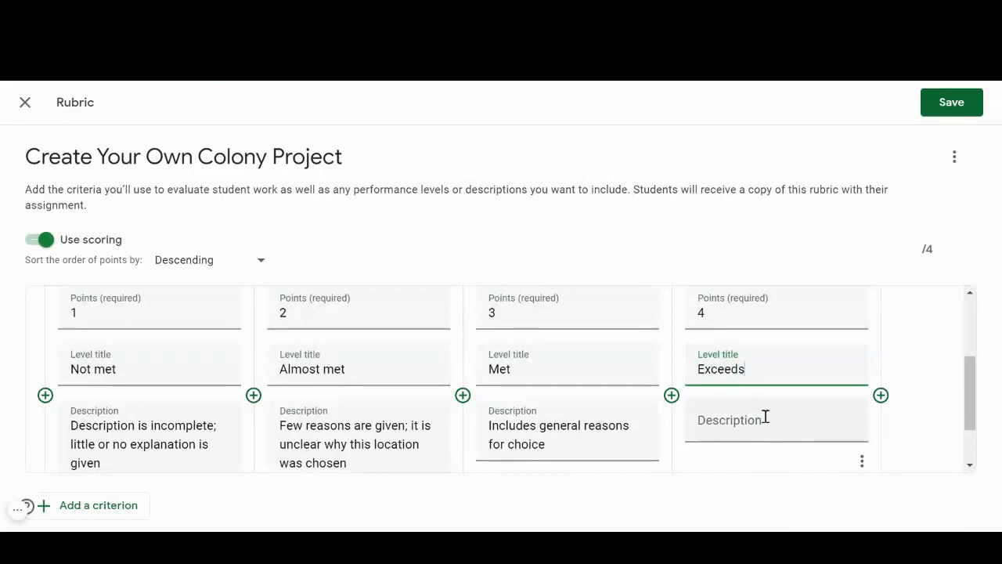
Describe the 4-point level as "Includes specific, detailed, fact-based reasons for choosing the location for their colony".
{"action": "left_click", "coordinate": [765, 419]}
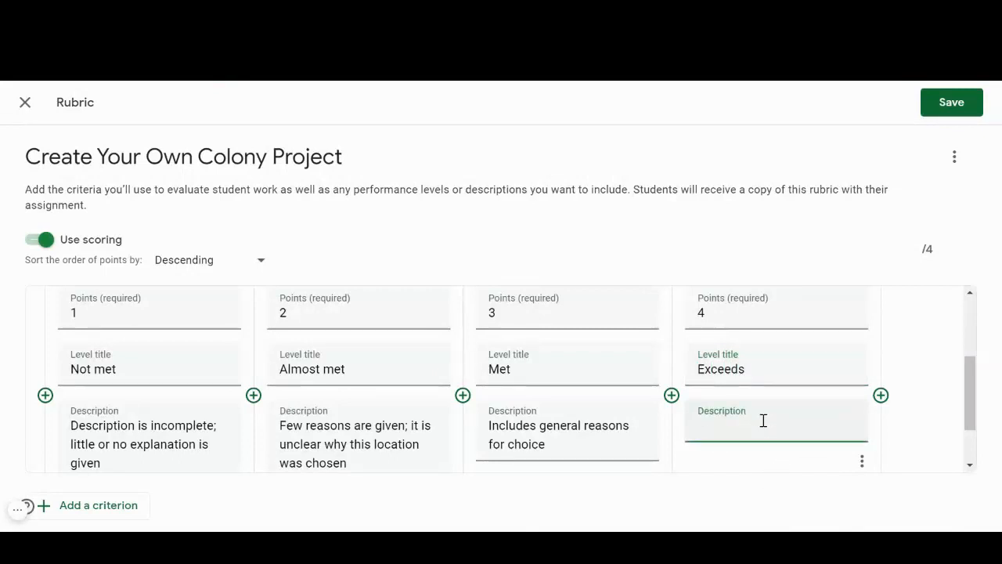
{"action": "type", "text": "Includes specific, detailed, fact-based reasons for choosing"}
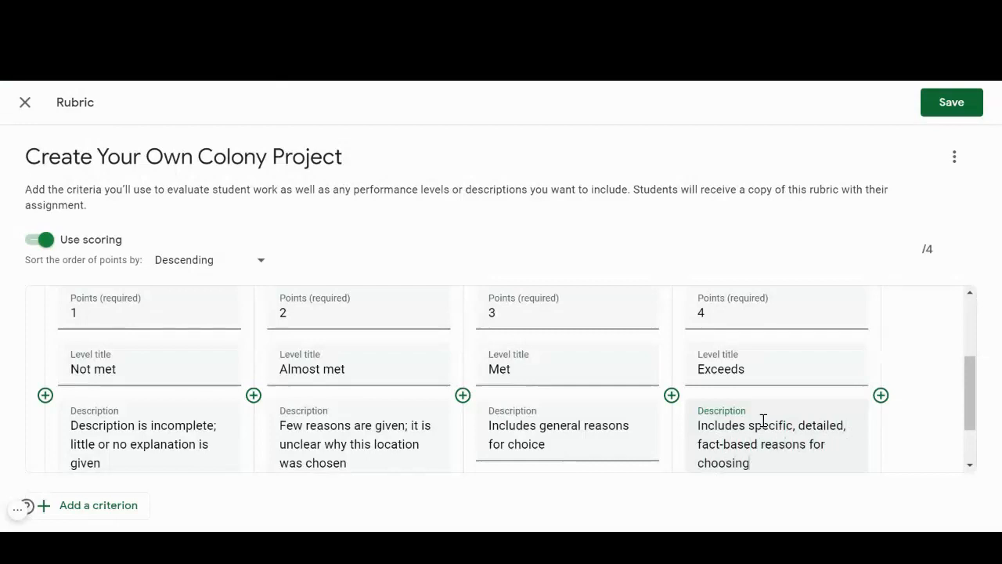
{"action": "type", "text": " he location for their colony"}
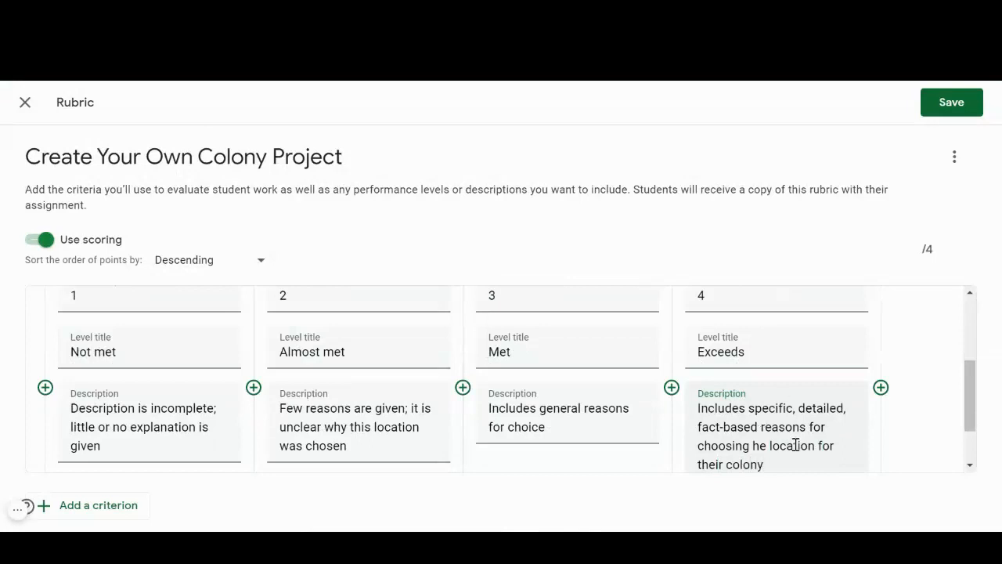
{"action": "type", "text": "t"}
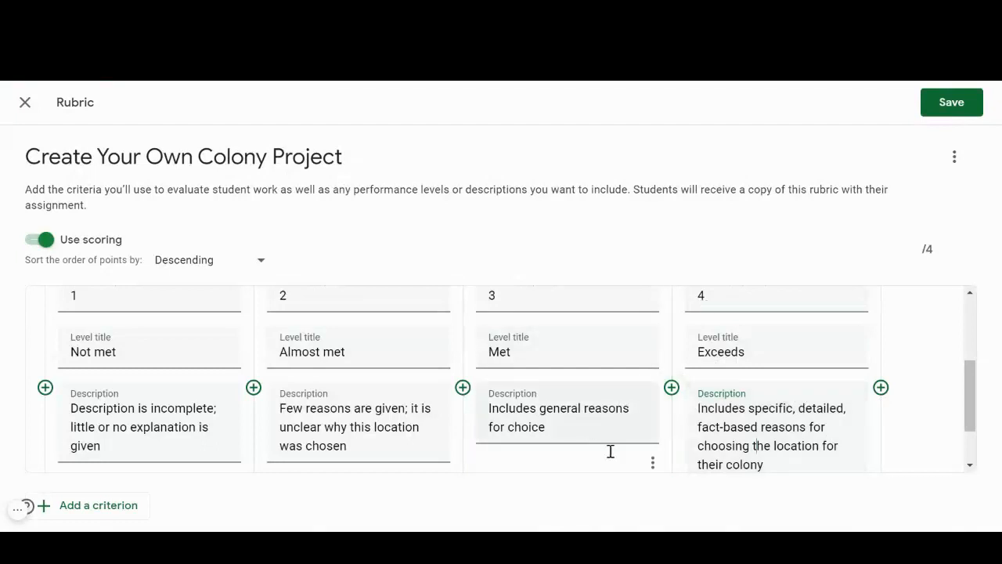
Add a second, blank criterion to the rubric below Location: Description.
{"action": "scroll", "coordinate": [595, 443], "scroll_direction": "down", "scroll_amount": 1}
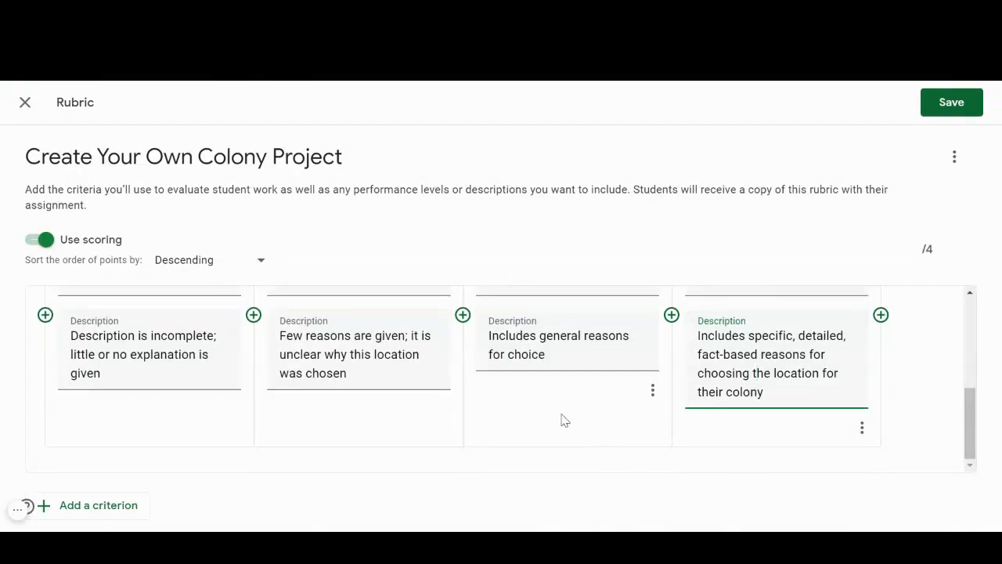
{"action": "left_click", "coordinate": [95, 509]}
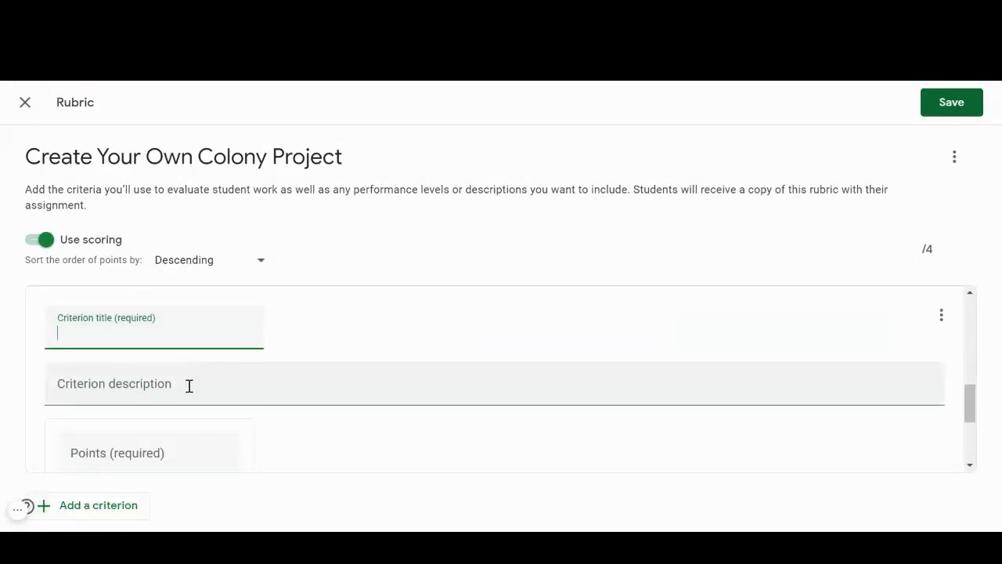
{"action": "scroll", "coordinate": [186, 389], "scroll_direction": "down", "scroll_amount": 2}
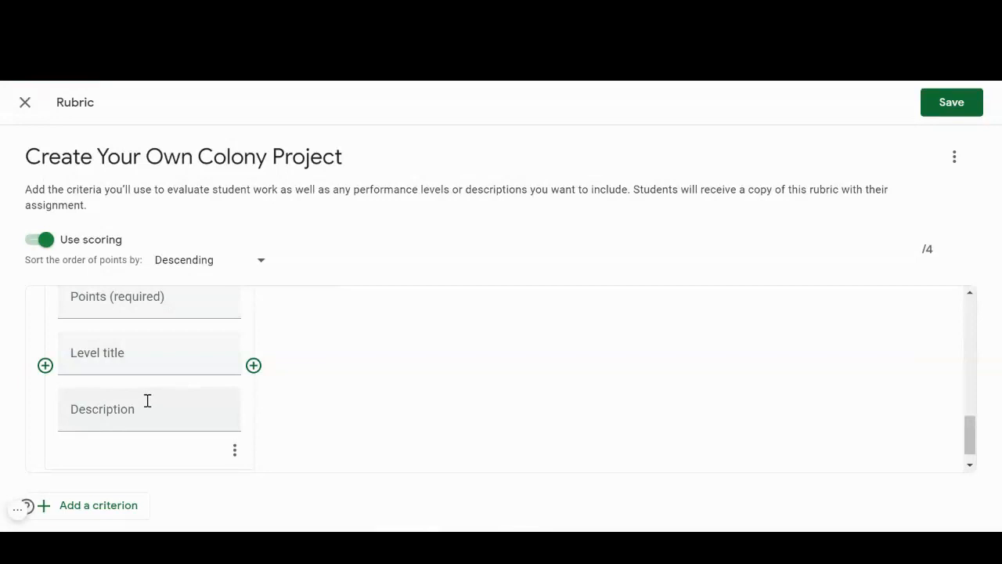
{"action": "scroll", "coordinate": [595, 407], "scroll_direction": "down", "scroll_amount": 1}
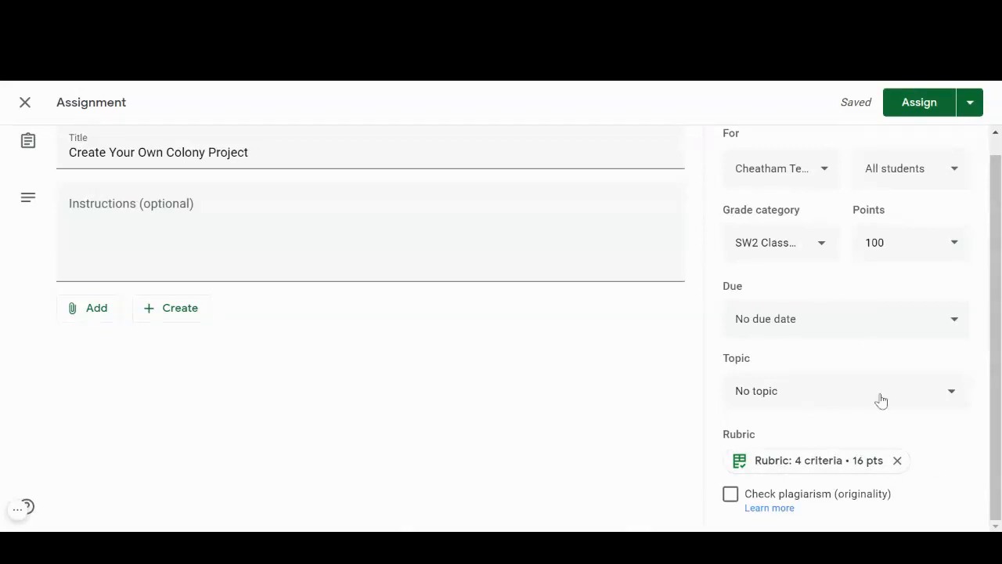
Assign the Create Your Own Colony Project to the class and open its student work page.
{"action": "scroll", "coordinate": [949, 428], "scroll_direction": "up", "scroll_amount": 1}
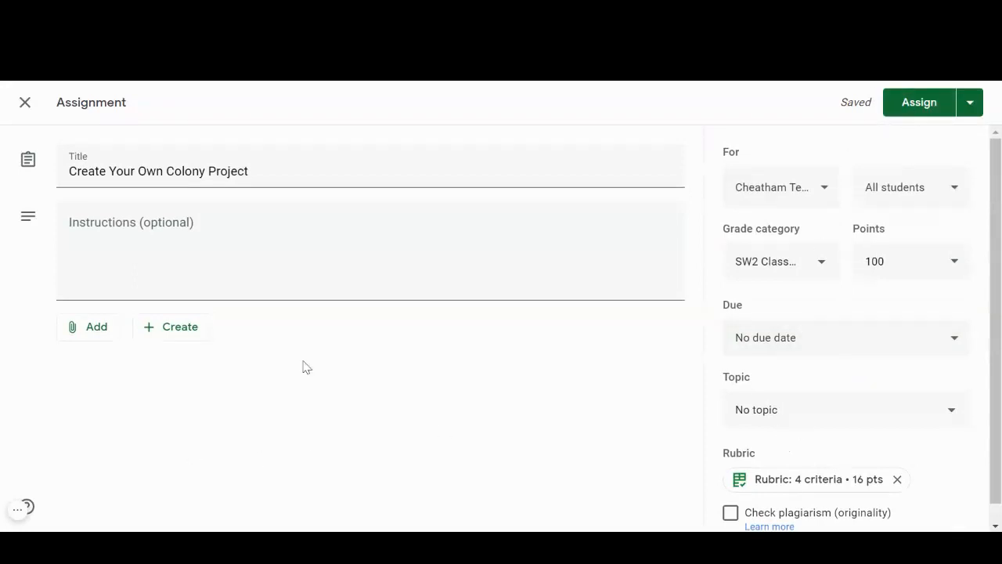
{"action": "left_click", "coordinate": [952, 104]}
{"action": "left_click", "coordinate": [592, 360]}
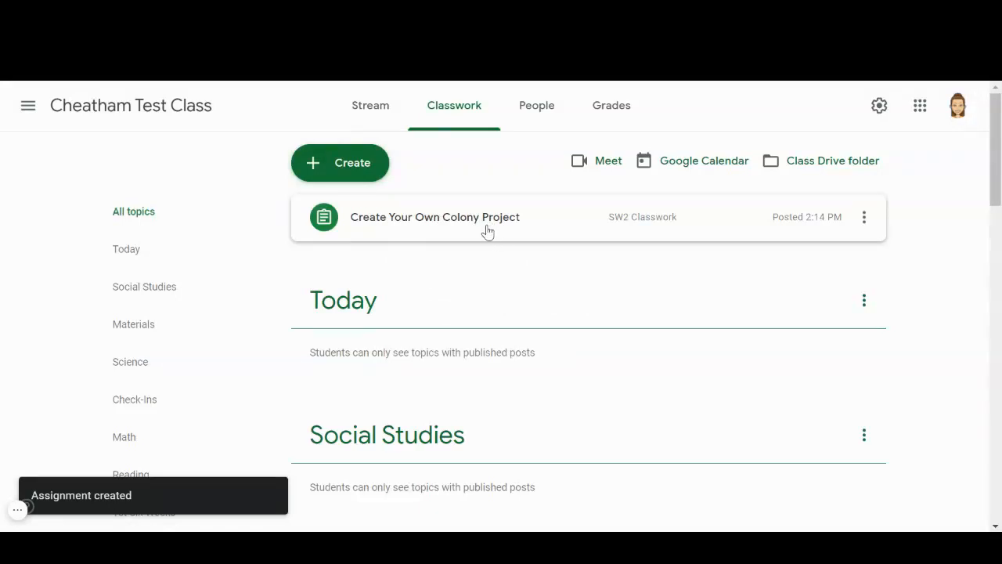
{"action": "left_click", "coordinate": [501, 226]}
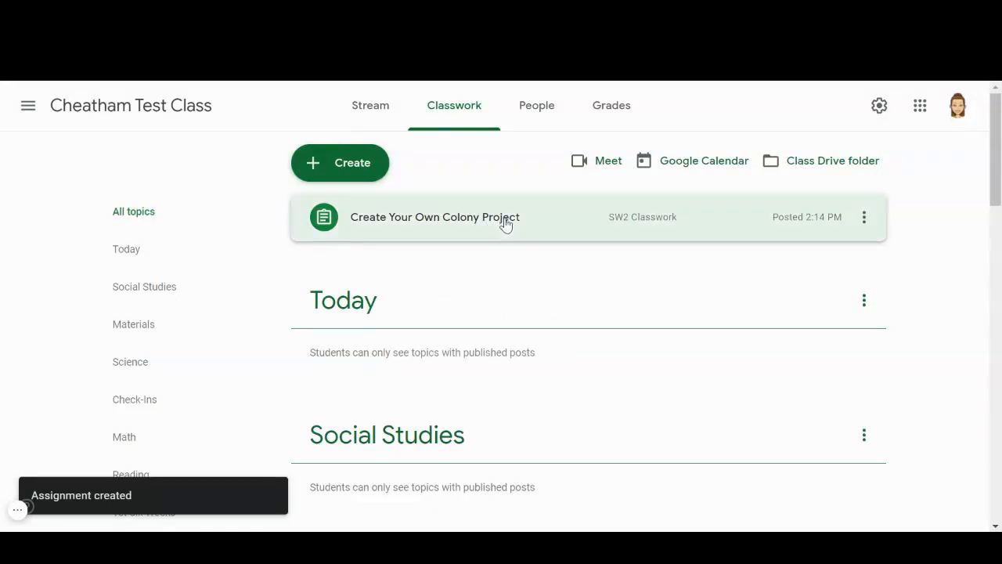
{"action": "left_click", "coordinate": [391, 406]}
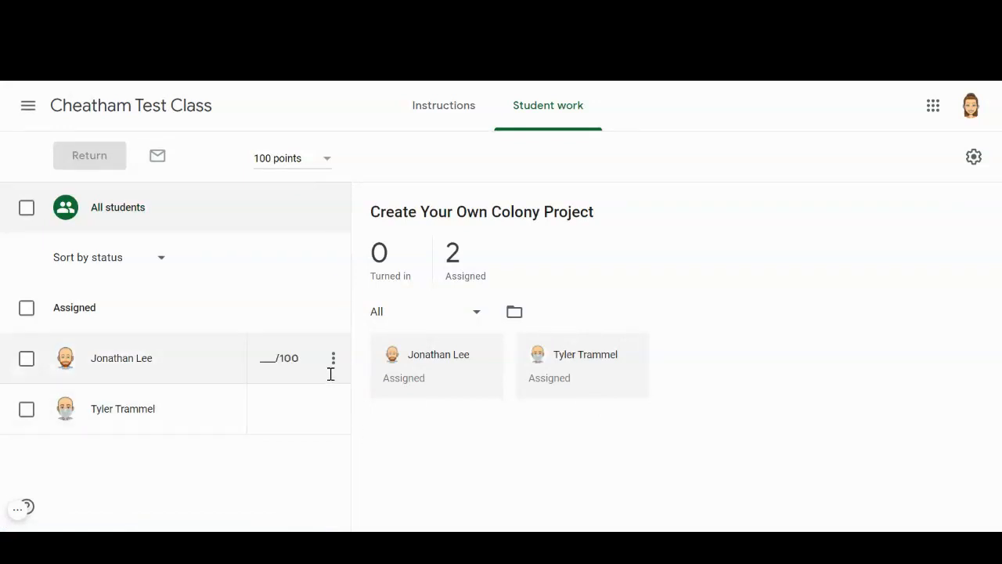
{"action": "left_click", "coordinate": [15, 511]}
{"action": "left_click", "coordinate": [119, 508]}
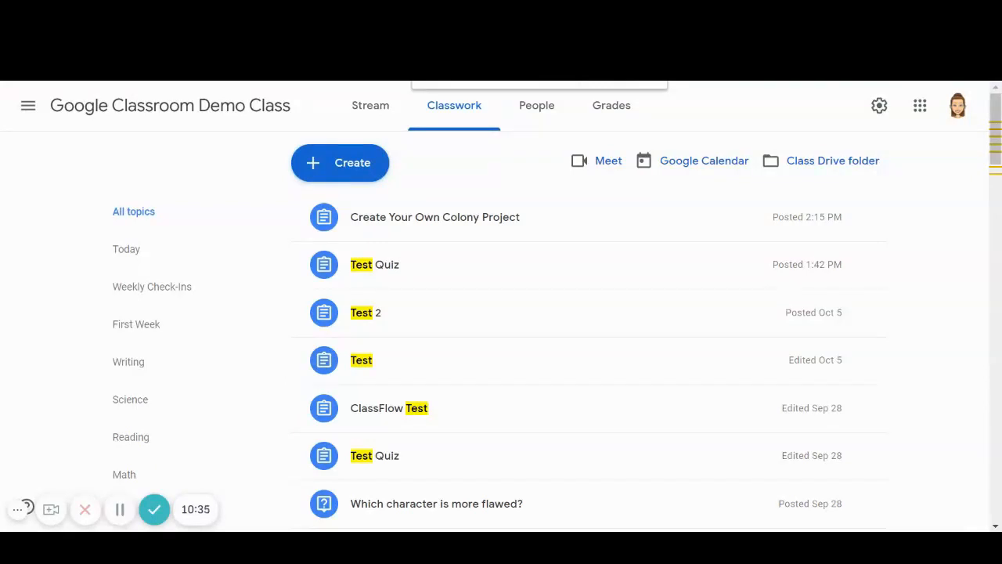
Look over the rubric criteria of the Create Your Own Colony Project in the student's view of the assignment.
{"action": "left_click_drag", "start_coordinate": [0, 261], "coordinate": [591, 2]}
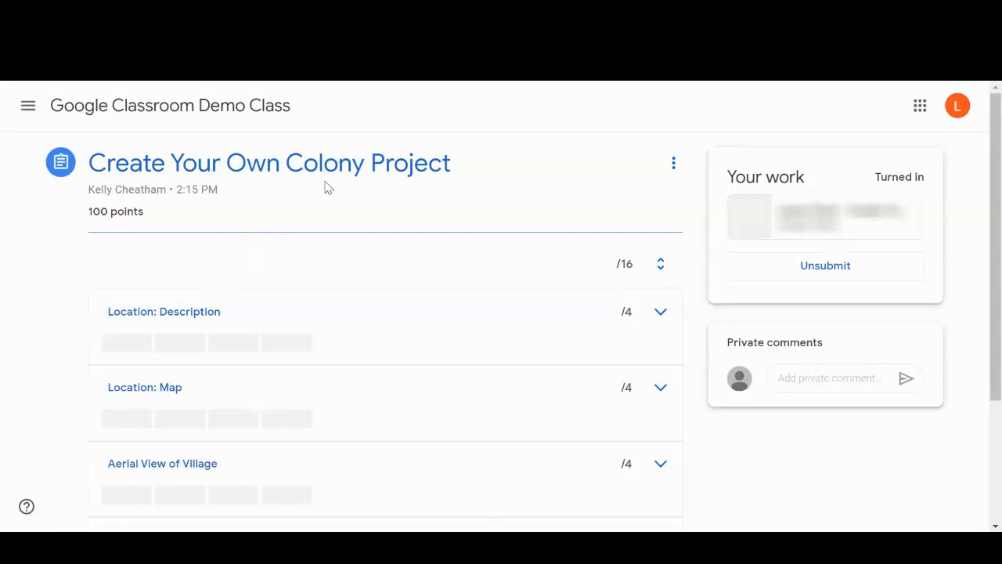
{"action": "scroll", "coordinate": [339, 266], "scroll_direction": "down", "scroll_amount": 1}
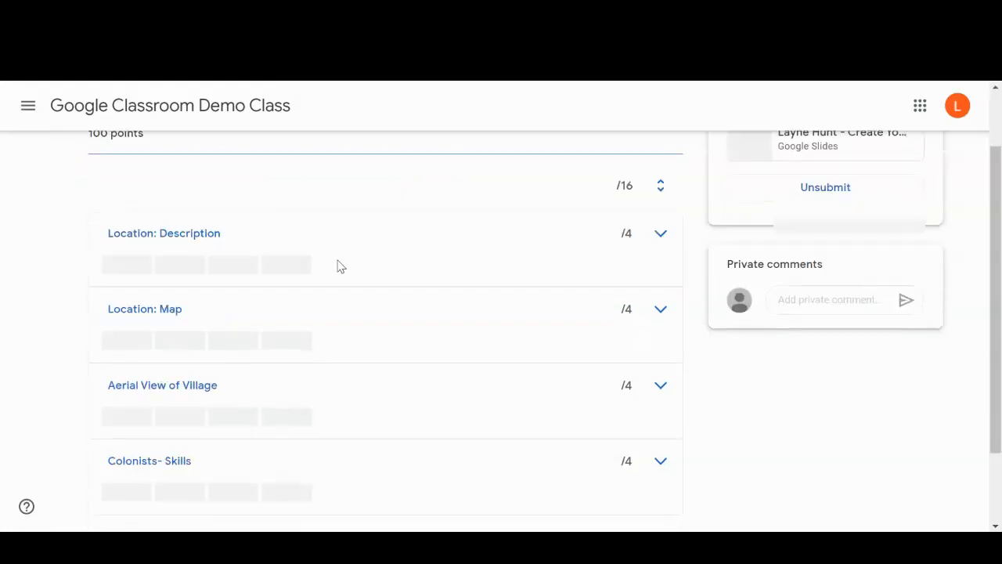
{"action": "scroll", "coordinate": [296, 196], "scroll_direction": "up", "scroll_amount": 1}
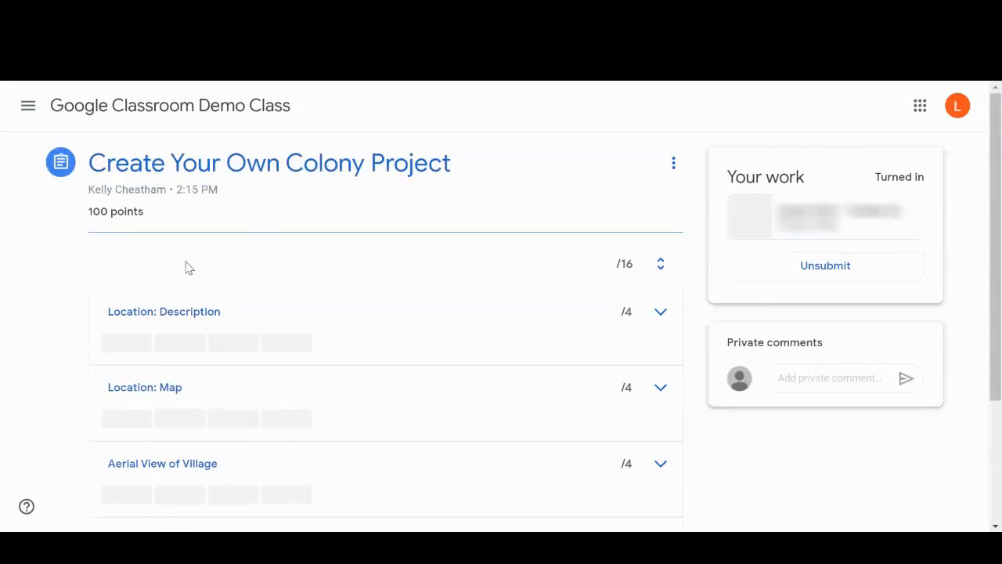
{"action": "scroll", "coordinate": [385, 212], "scroll_direction": "down", "scroll_amount": 2}
{"action": "scroll", "coordinate": [403, 219], "scroll_direction": "up", "scroll_amount": 1}
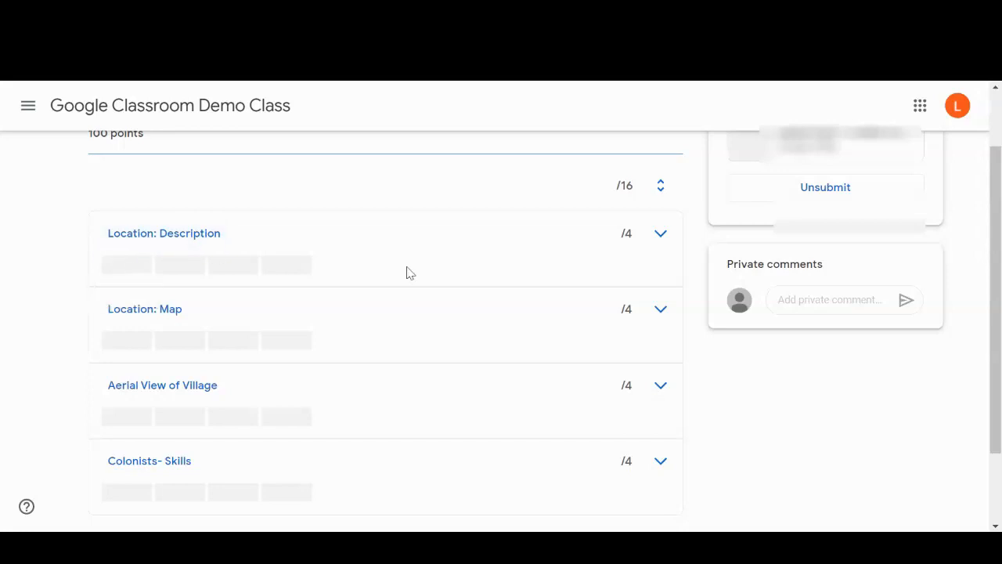
Expand the Location: Description criterion in the student's view to examine its scoring levels, and collapse it again.
{"action": "left_click", "coordinate": [664, 240]}
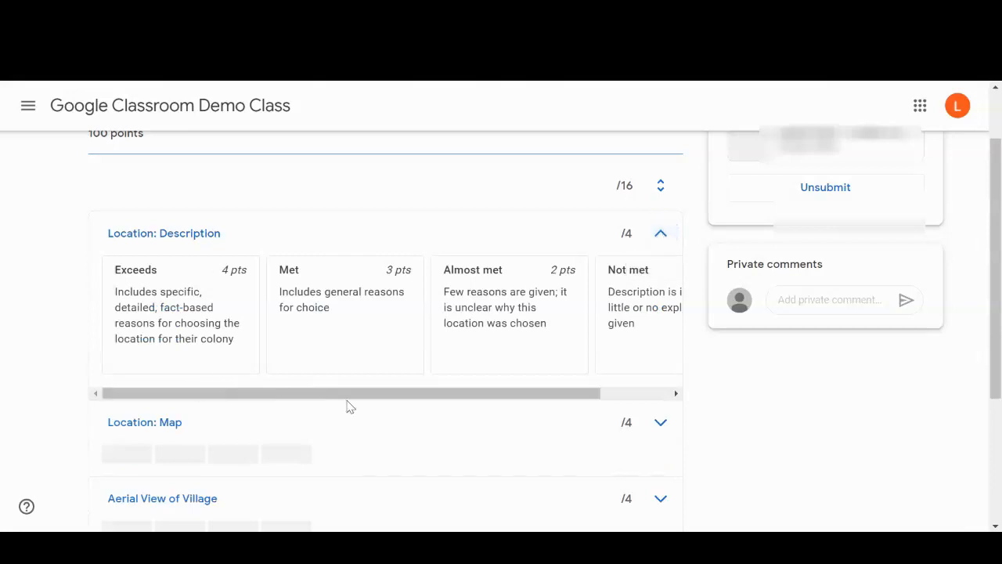
{"action": "left_click_drag", "start_coordinate": [298, 389], "coordinate": [91, 368]}
{"action": "left_click", "coordinate": [661, 233]}
{"action": "scroll", "coordinate": [282, 344], "scroll_direction": "down", "scroll_amount": 2}
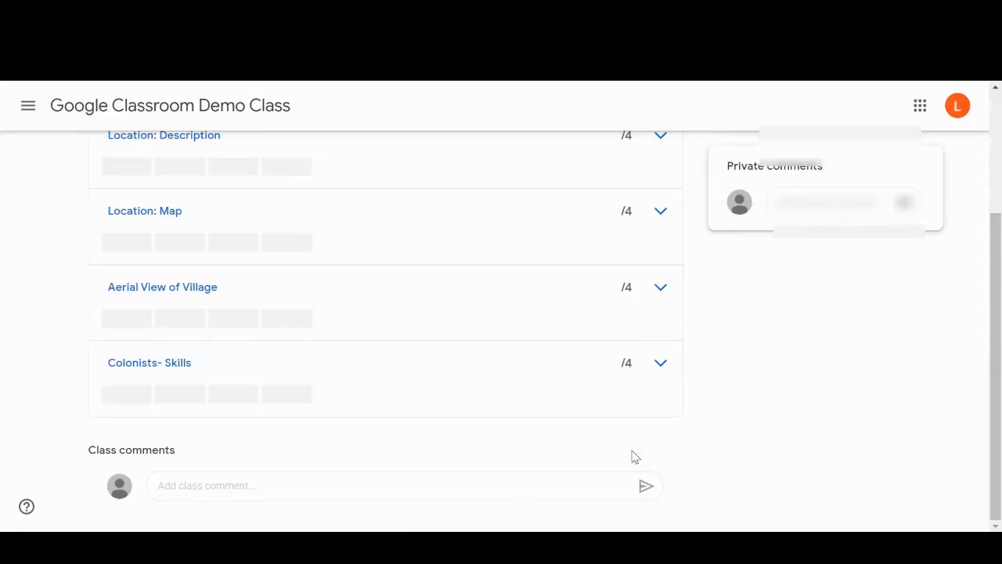
{"action": "scroll", "coordinate": [631, 466], "scroll_direction": "up", "scroll_amount": 3}
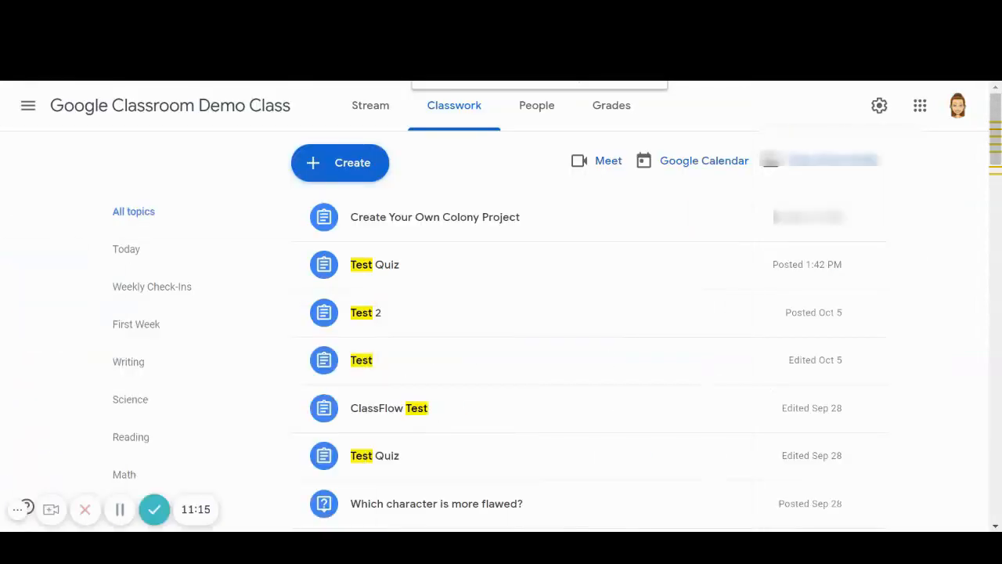
From the teacher's Classwork page of Google Classroom Demo Class, open the turned-in student work for Create Your Own Colony Project.
{"action": "left_click", "coordinate": [480, 219]}
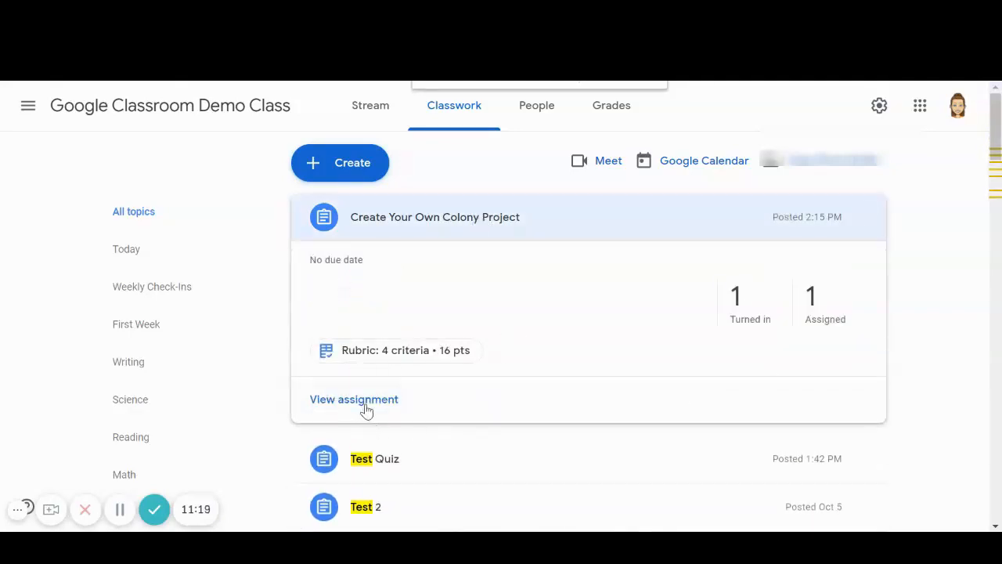
{"action": "left_click", "coordinate": [736, 301]}
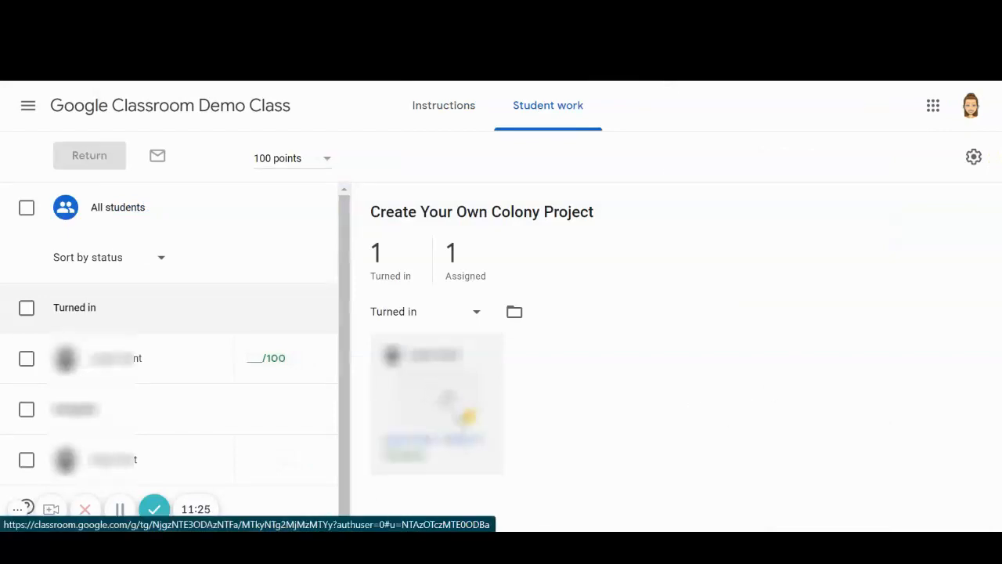
Open the student's turned-in Create Your Own Colony Project for grading and expand the Location: Description rubric criterion.
{"action": "left_click", "coordinate": [447, 398]}
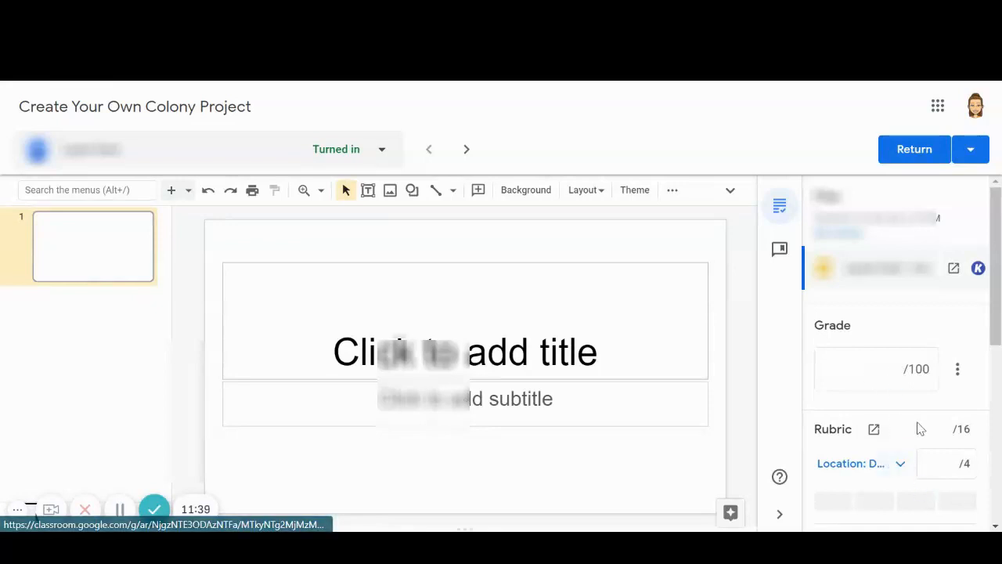
{"action": "scroll", "coordinate": [920, 429], "scroll_direction": "down", "scroll_amount": 1}
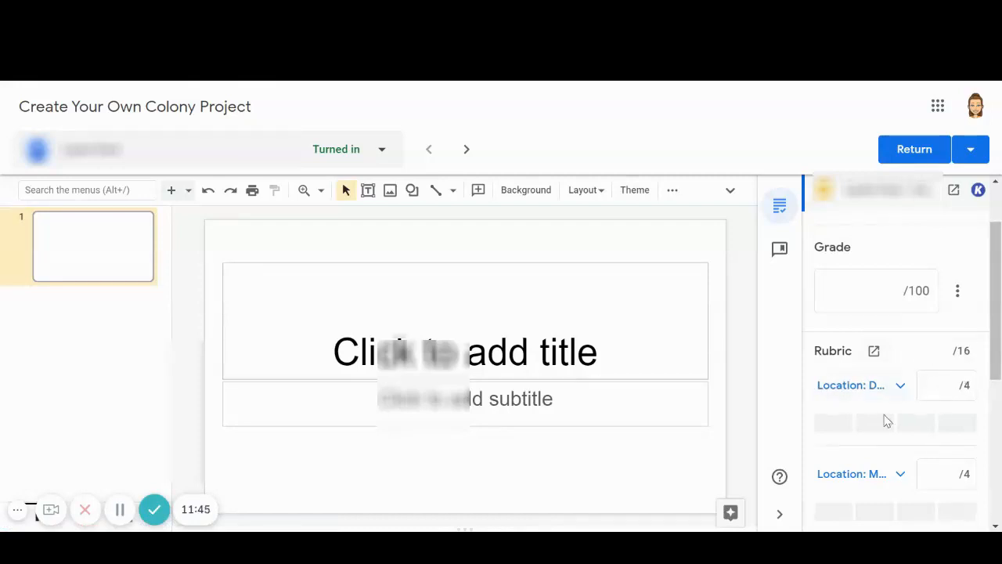
{"action": "left_click", "coordinate": [948, 392]}
{"action": "left_click", "coordinate": [902, 392]}
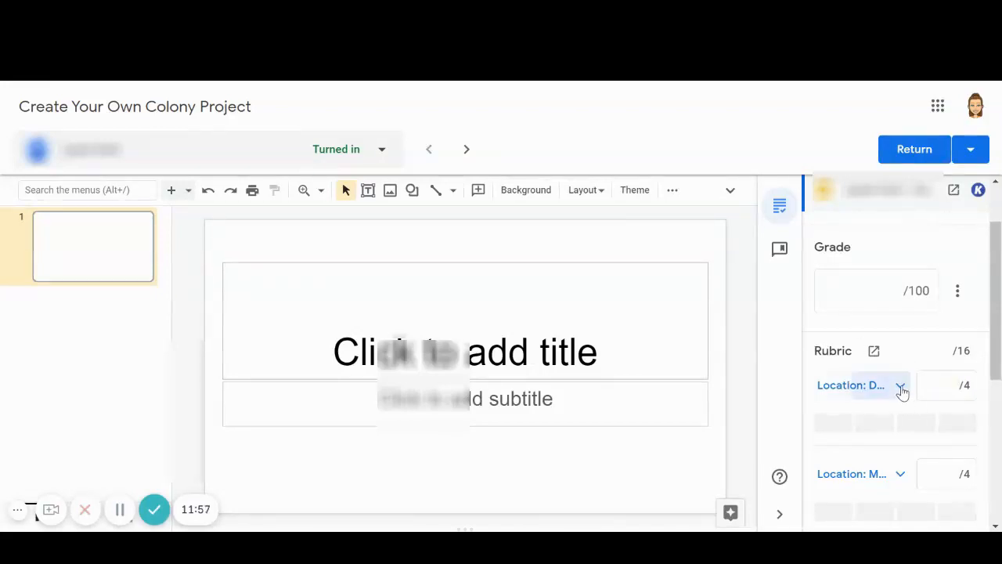
Rate the Location: Description criterion as Almost met, 2 points, and collapse its scoring levels.
{"action": "scroll", "coordinate": [893, 391], "scroll_direction": "down", "scroll_amount": 1}
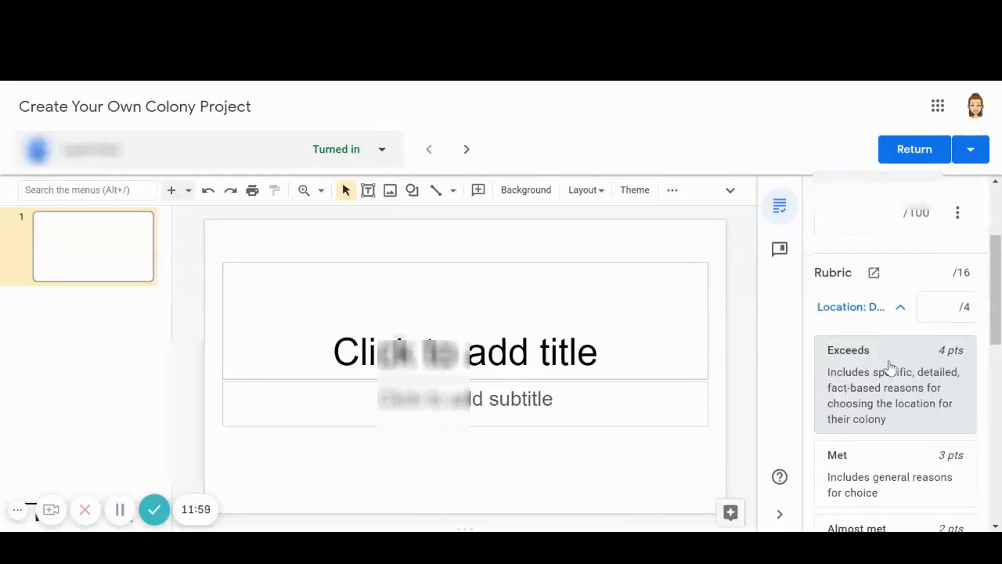
{"action": "scroll", "coordinate": [901, 313], "scroll_direction": "down", "scroll_amount": 1}
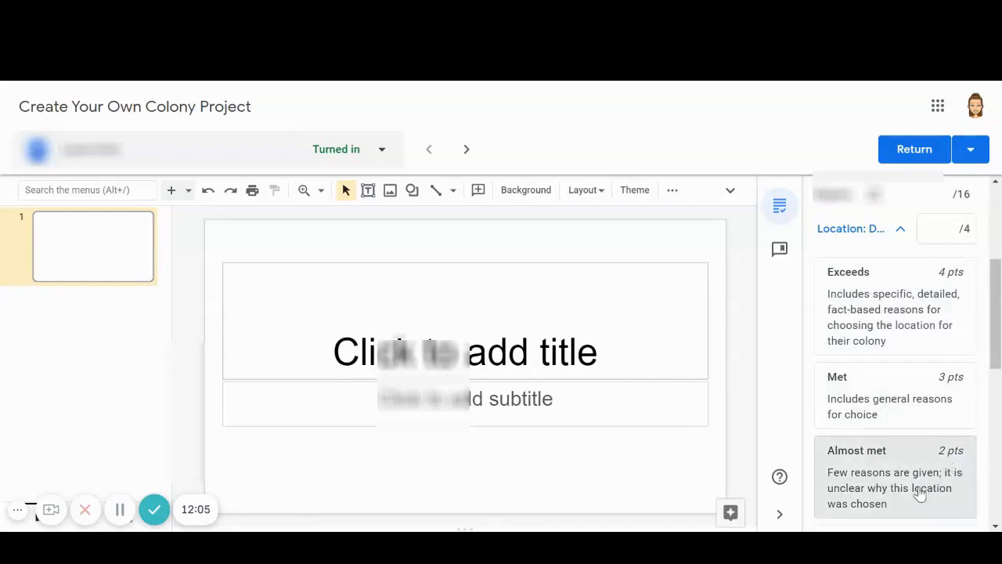
{"action": "scroll", "coordinate": [909, 414], "scroll_direction": "down", "scroll_amount": 1}
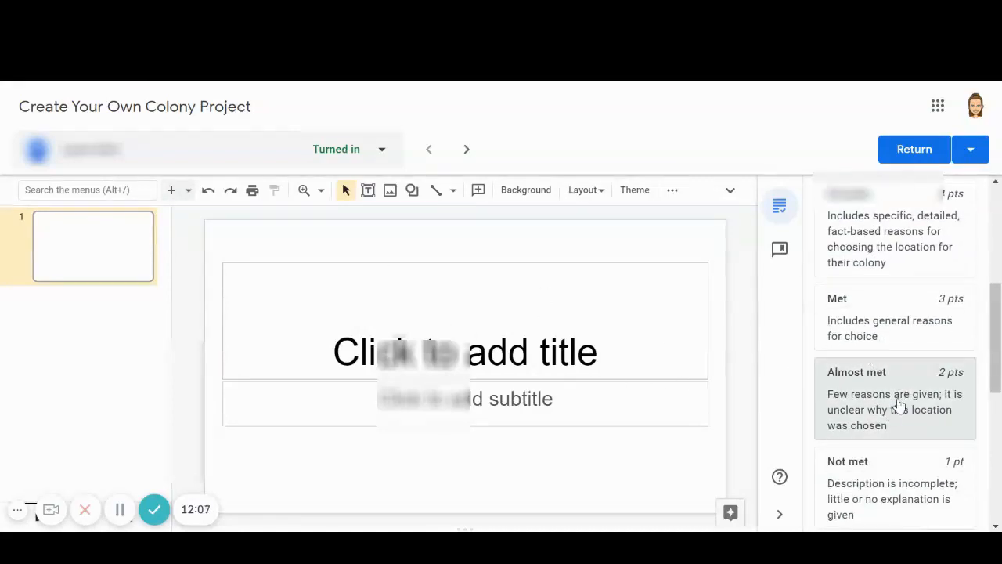
{"action": "left_click", "coordinate": [891, 397]}
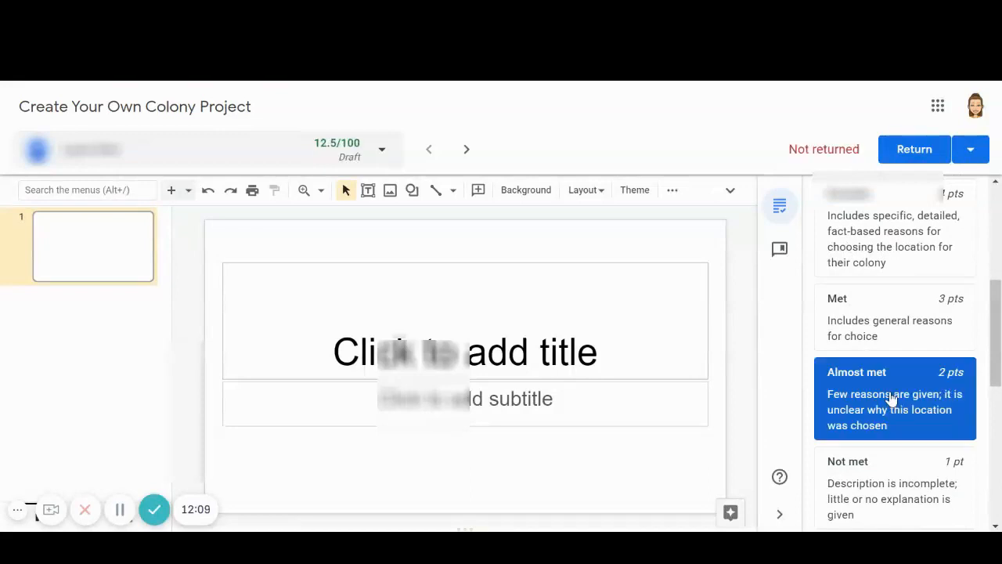
{"action": "scroll", "coordinate": [952, 391], "scroll_direction": "up", "scroll_amount": 1}
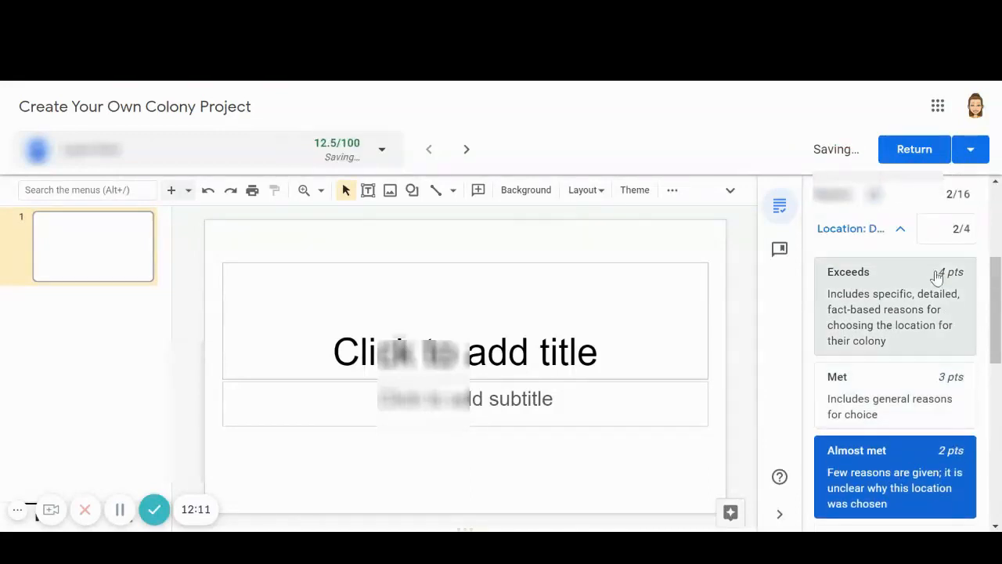
{"action": "left_click", "coordinate": [901, 229]}
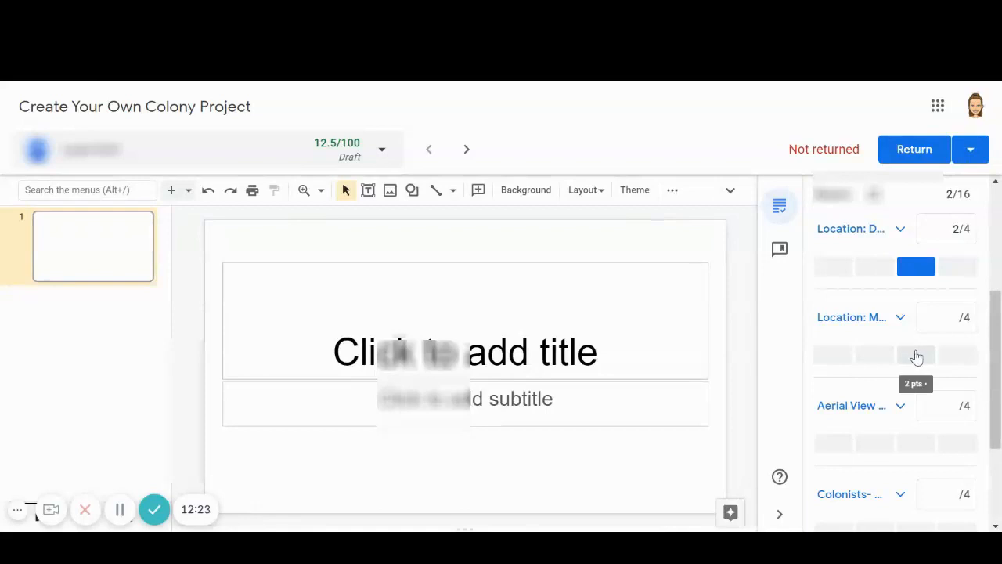
Score the remaining rubric criteria: 4 points for the second Location criterion, 2 for Aerial View and 3 for Colonists.
{"action": "left_click", "coordinate": [830, 358]}
{"action": "left_click", "coordinate": [960, 410]}
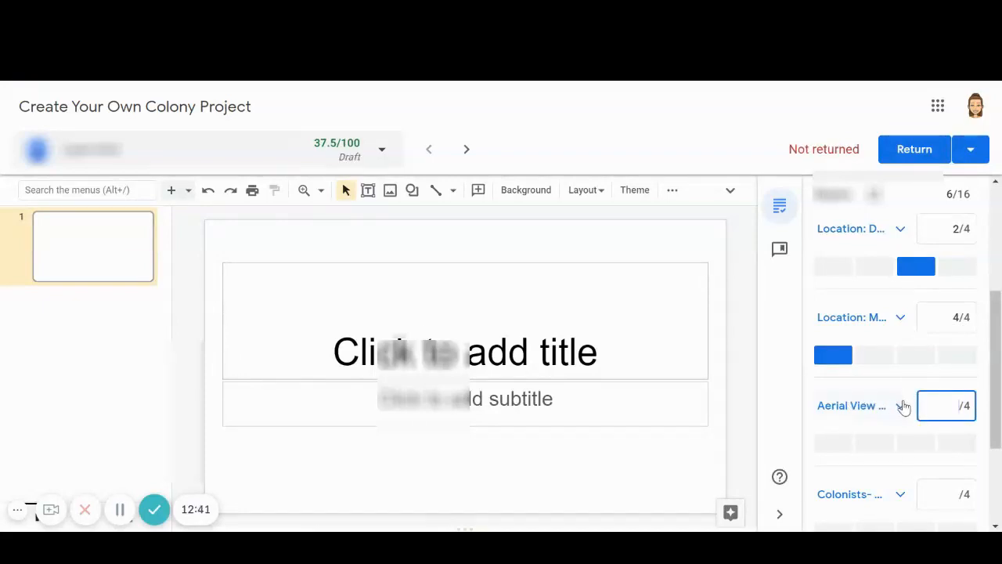
{"action": "left_click", "coordinate": [902, 406]}
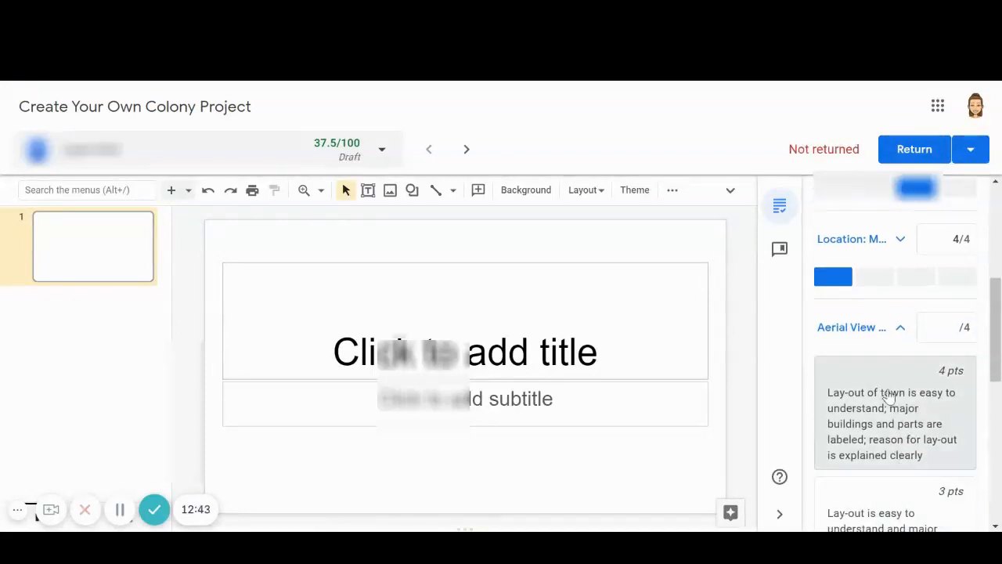
{"action": "scroll", "coordinate": [889, 397], "scroll_direction": "down", "scroll_amount": 1}
{"action": "scroll", "coordinate": [928, 376], "scroll_direction": "down", "scroll_amount": 1}
{"action": "scroll", "coordinate": [916, 337], "scroll_direction": "up", "scroll_amount": 1}
{"action": "left_click", "coordinate": [875, 249]}
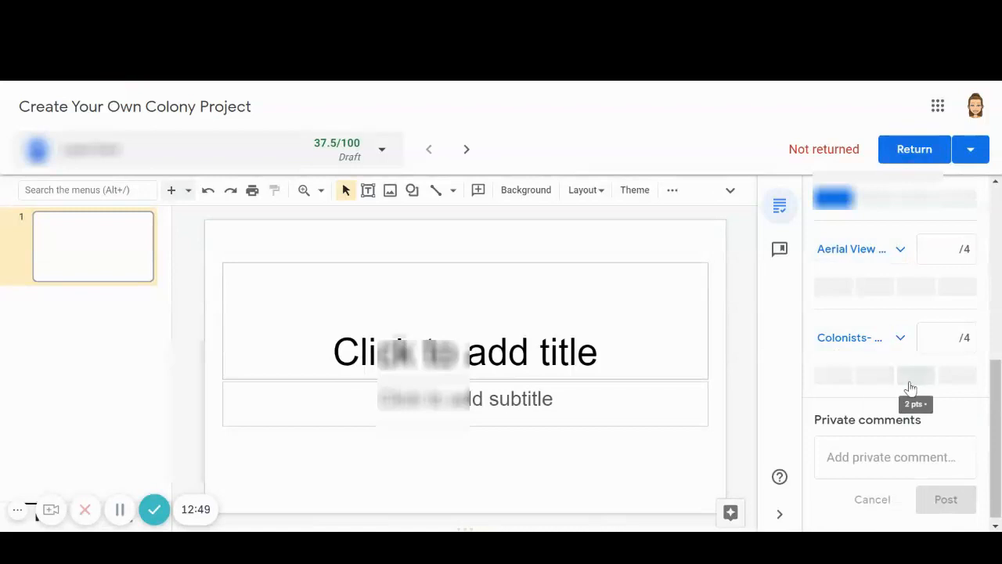
{"action": "left_click", "coordinate": [876, 376]}
{"action": "left_click", "coordinate": [917, 286]}
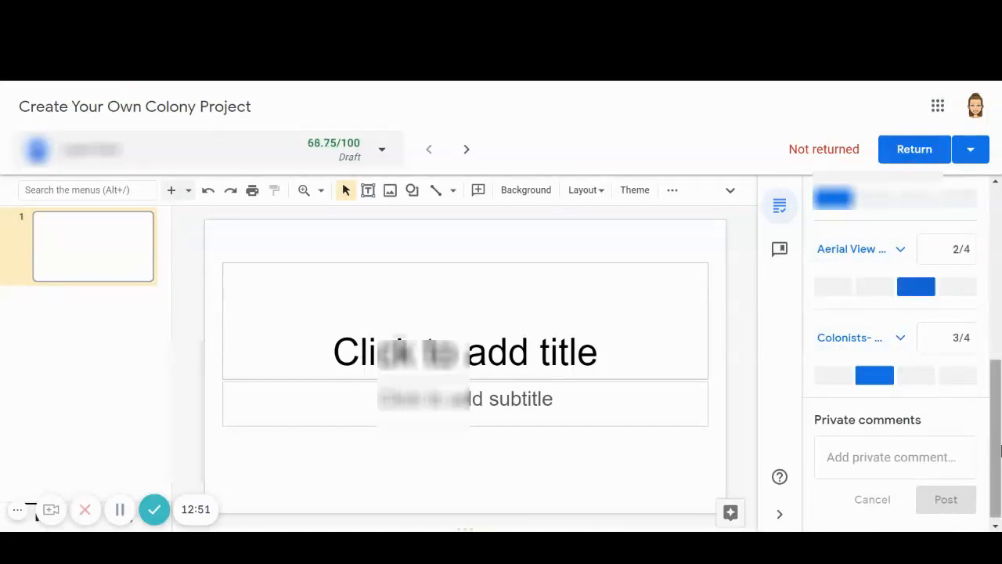
Check the rubric scores and overall grade, and return the graded Create Your Own Colony Project to the student.
{"action": "scroll", "coordinate": [900, 336], "scroll_direction": "up", "scroll_amount": 2}
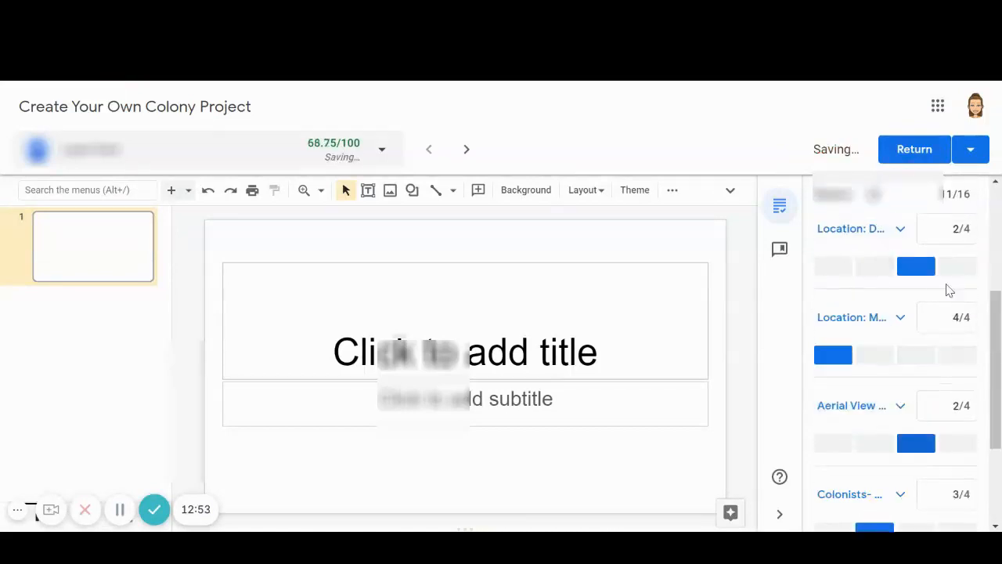
{"action": "scroll", "coordinate": [969, 321], "scroll_direction": "up", "scroll_amount": 1}
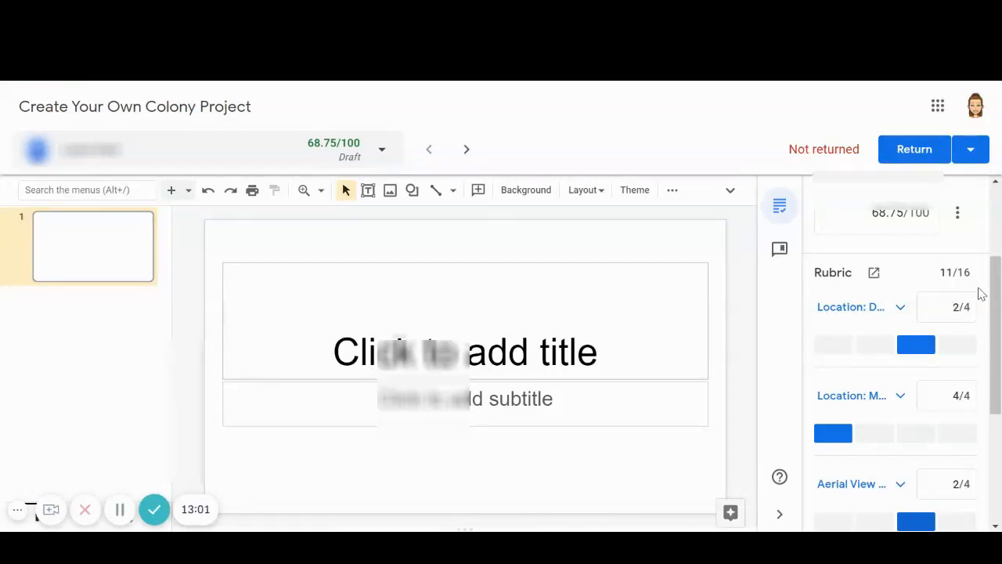
{"action": "scroll", "coordinate": [981, 294], "scroll_direction": "up", "scroll_amount": 2}
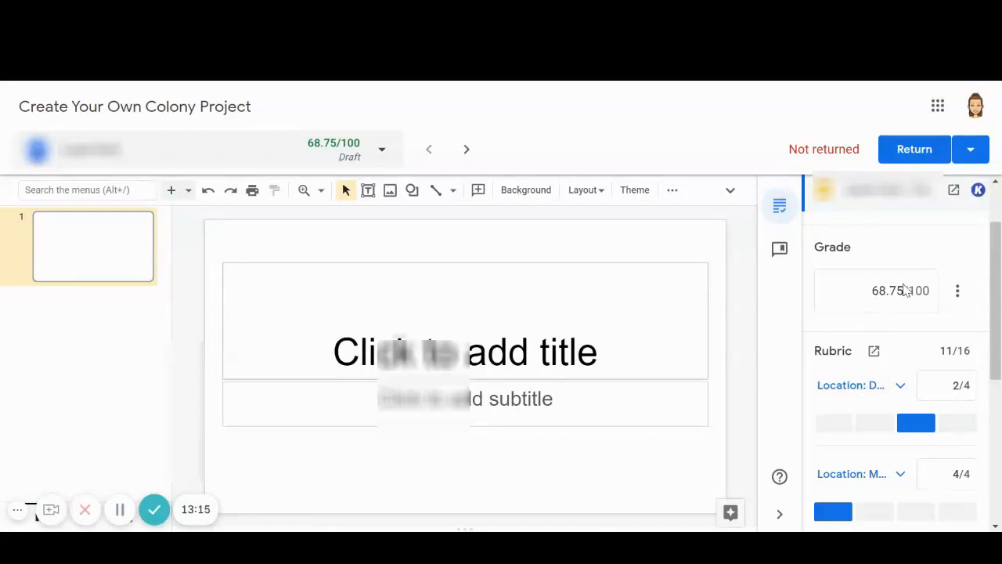
{"action": "scroll", "coordinate": [932, 423], "scroll_direction": "down", "scroll_amount": 4}
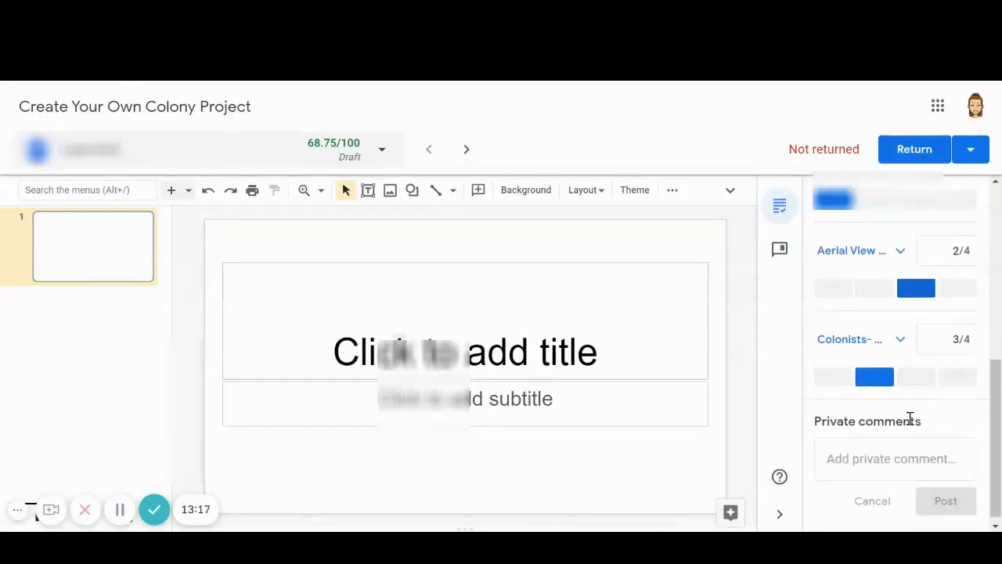
{"action": "scroll", "coordinate": [917, 466], "scroll_direction": "up", "scroll_amount": 5}
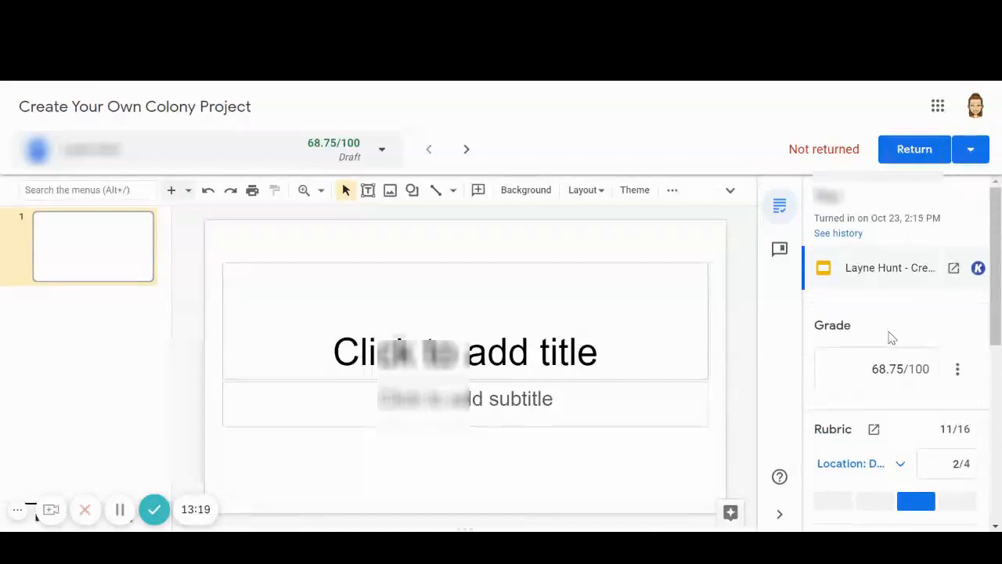
{"action": "left_click", "coordinate": [918, 146]}
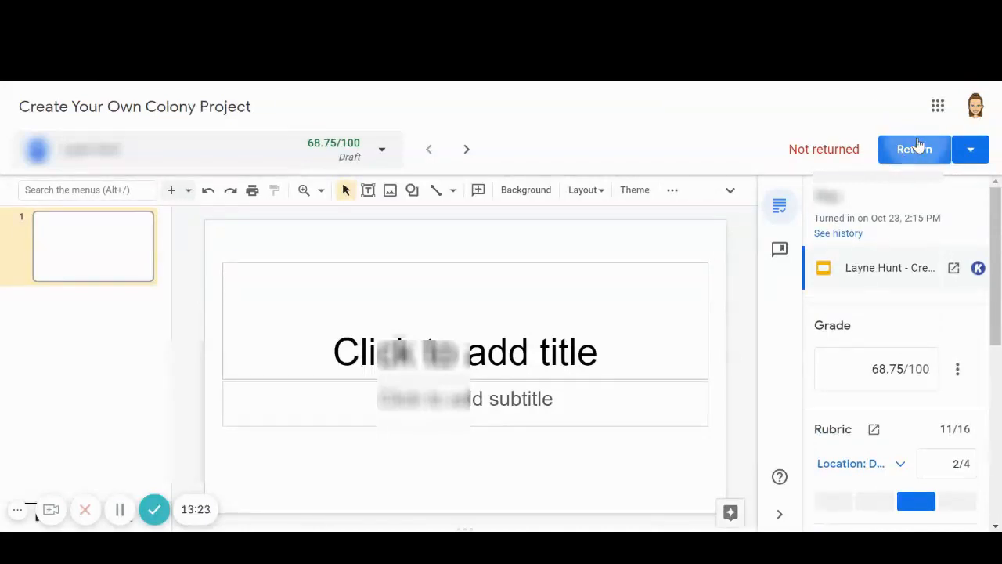
{"action": "left_click", "coordinate": [662, 361]}
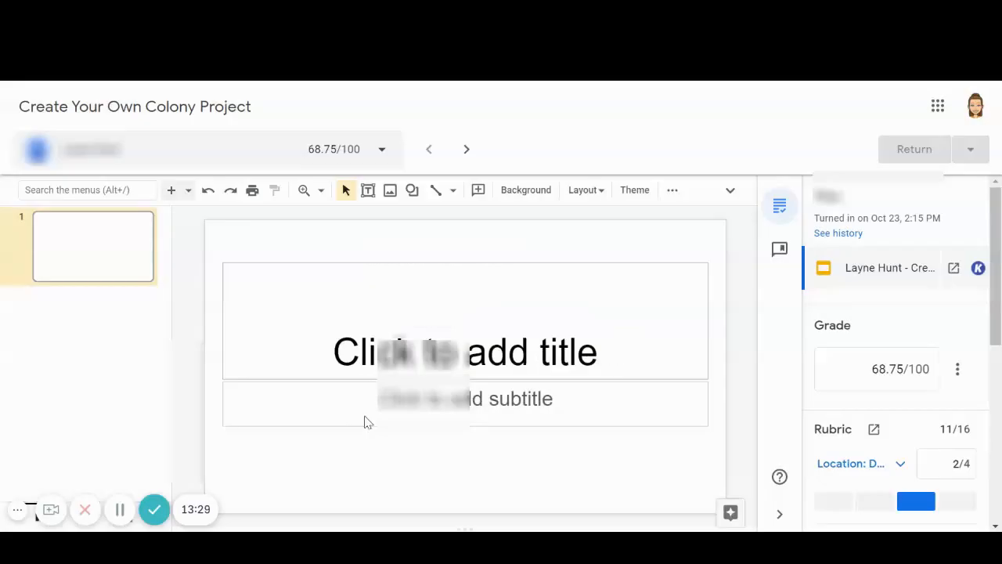
Close the grading view and create a new assignment titled tEST from the Classwork page of Google Classroom Demo Class.
{"action": "key", "text": "ctrl+w"}
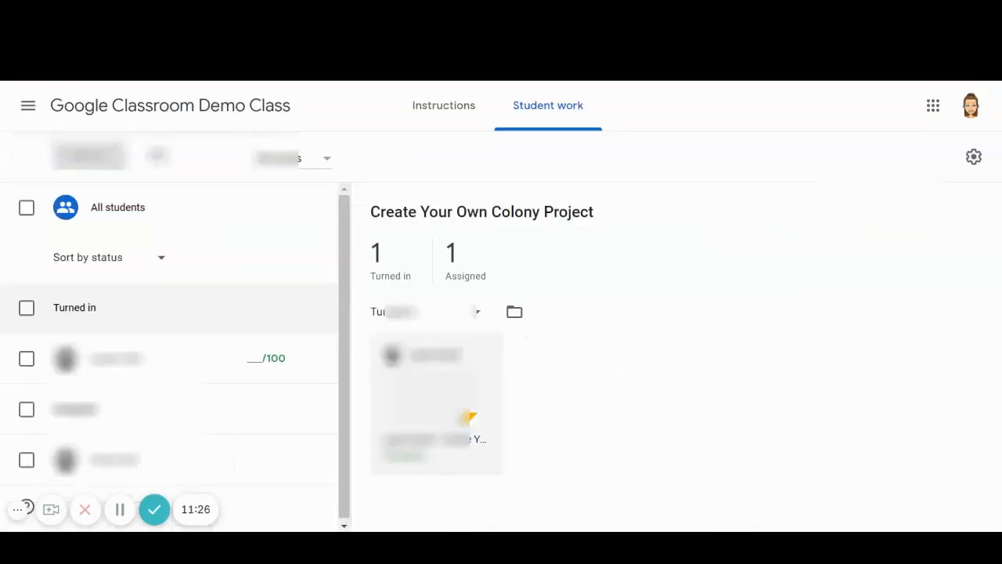
{"action": "left_click", "coordinate": [231, 109]}
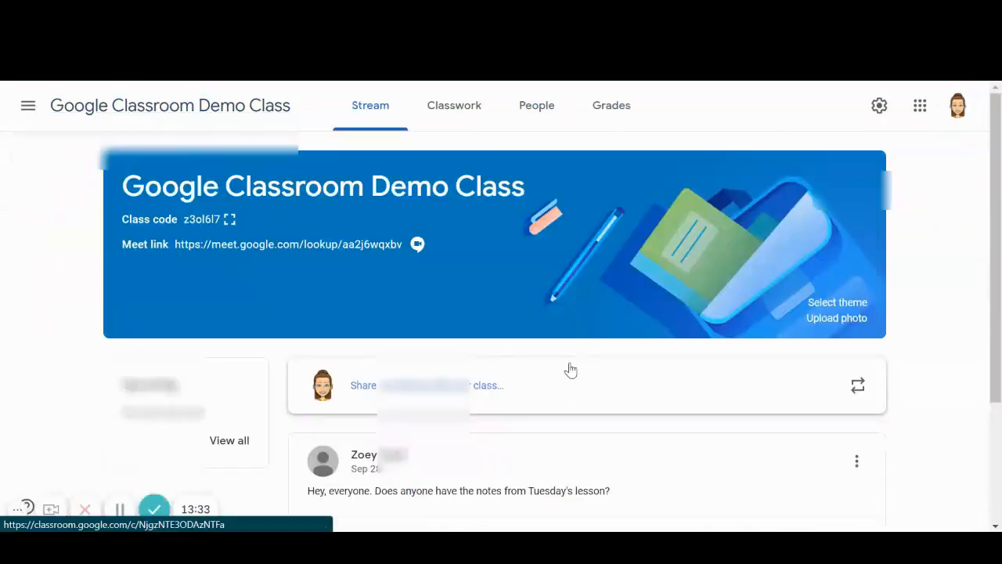
{"action": "left_click", "coordinate": [441, 119]}
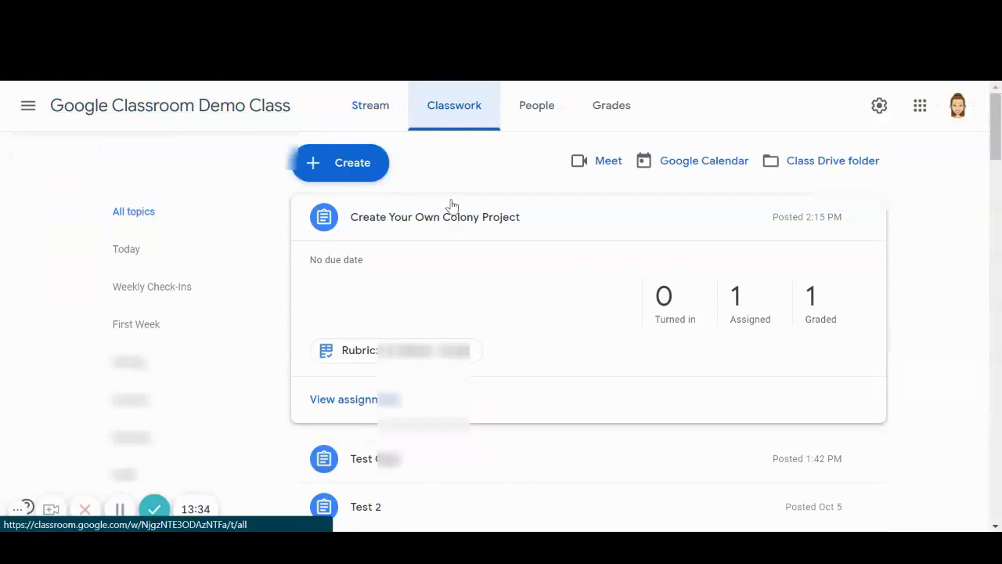
{"action": "left_click", "coordinate": [361, 163]}
{"action": "left_click", "coordinate": [367, 216]}
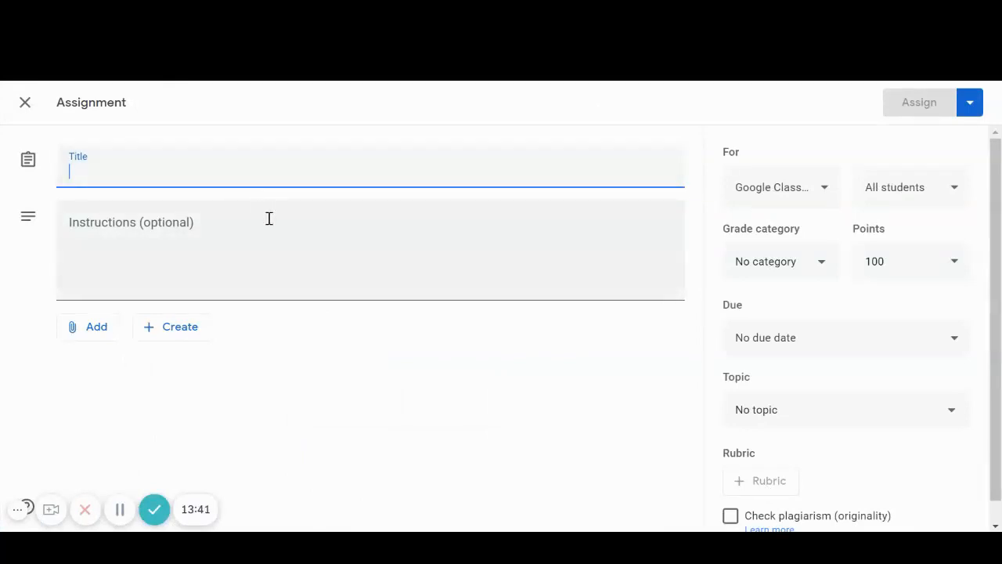
{"action": "type", "text": "tEST"}
{"action": "left_click", "coordinate": [866, 478]}
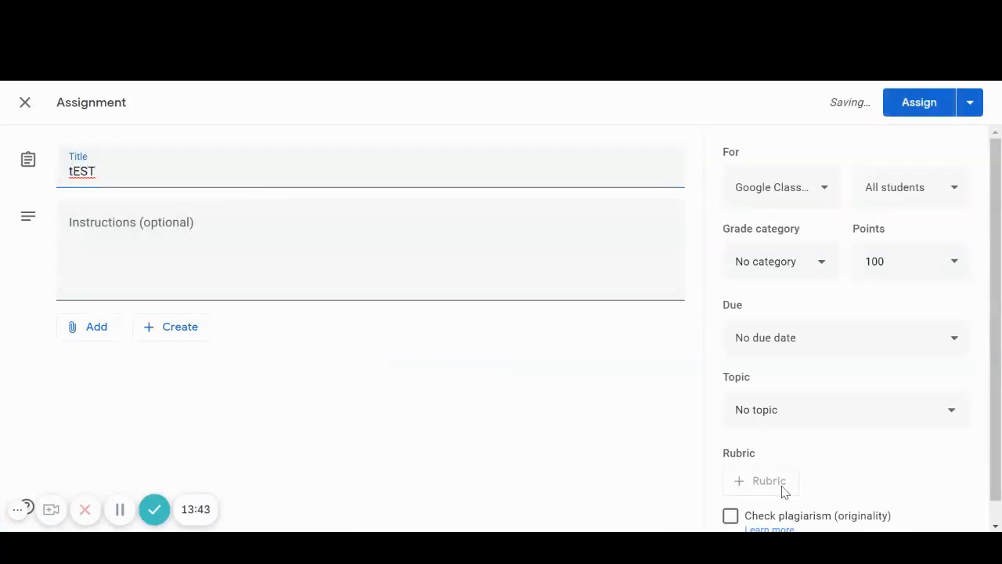
Attach the existing Book Summary Assignment rubric from Google Classroom Demo Class to the tEST assignment by reusing it.
{"action": "scroll", "coordinate": [791, 457], "scroll_direction": "down", "scroll_amount": 1}
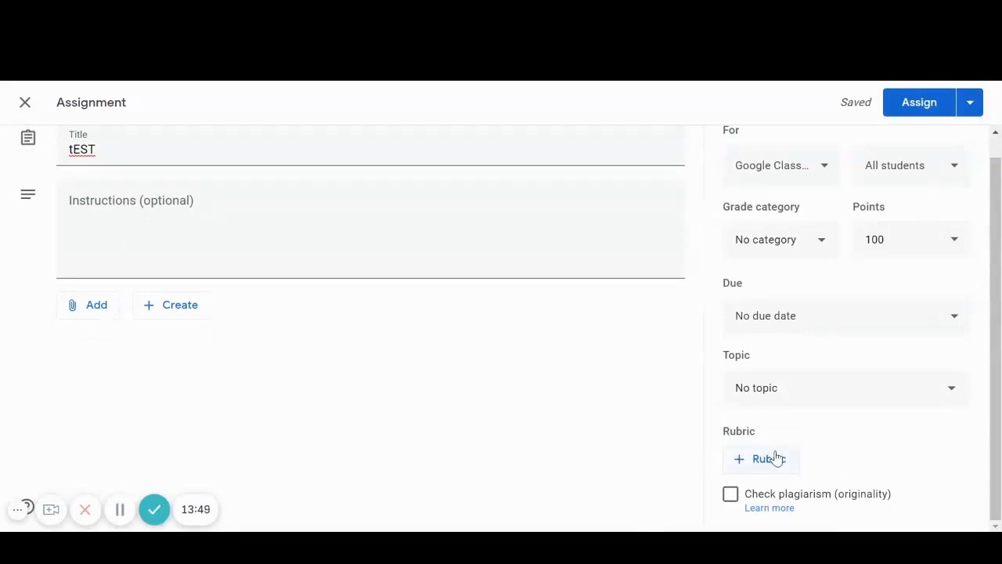
{"action": "left_click", "coordinate": [767, 462]}
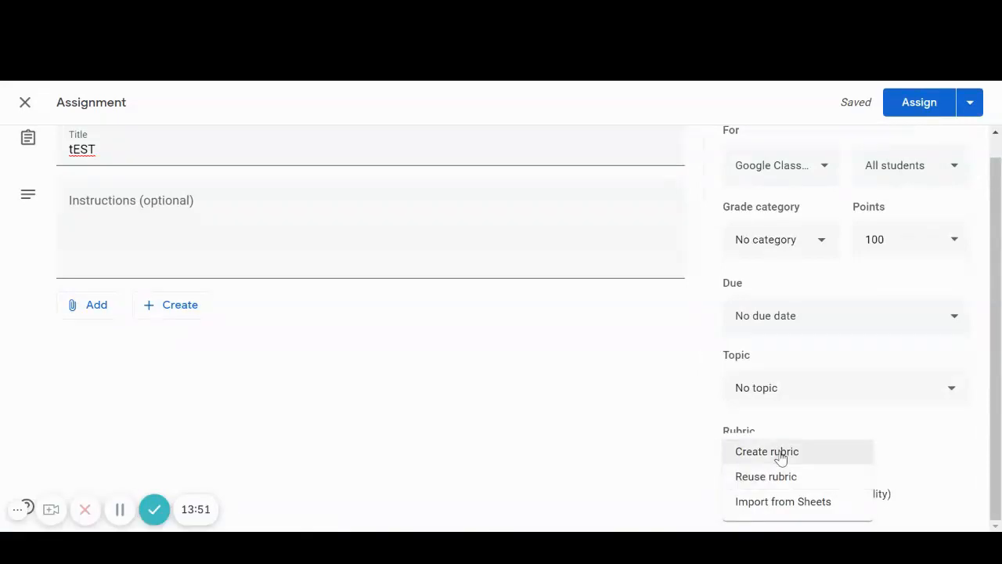
{"action": "left_click", "coordinate": [831, 483]}
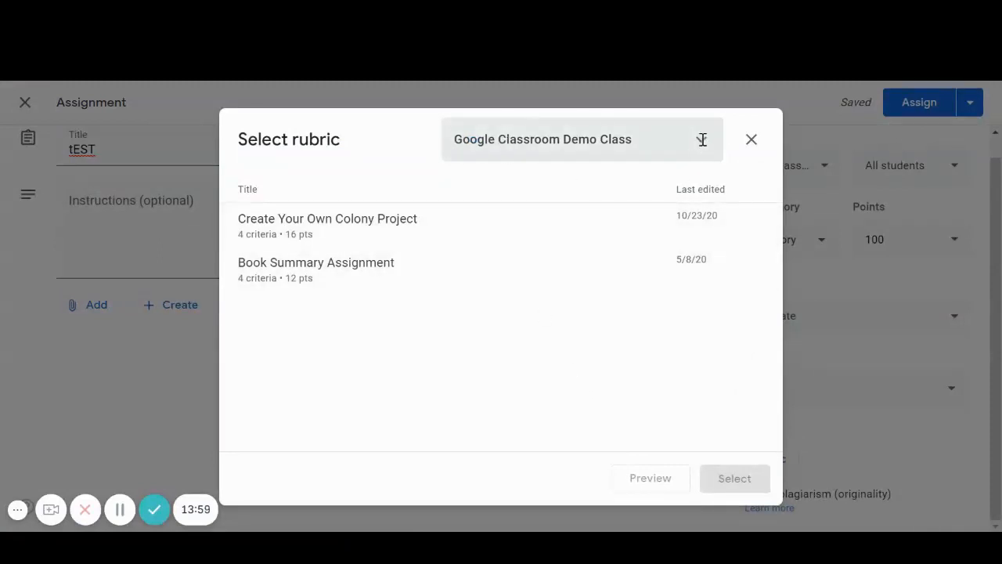
{"action": "left_click", "coordinate": [667, 146]}
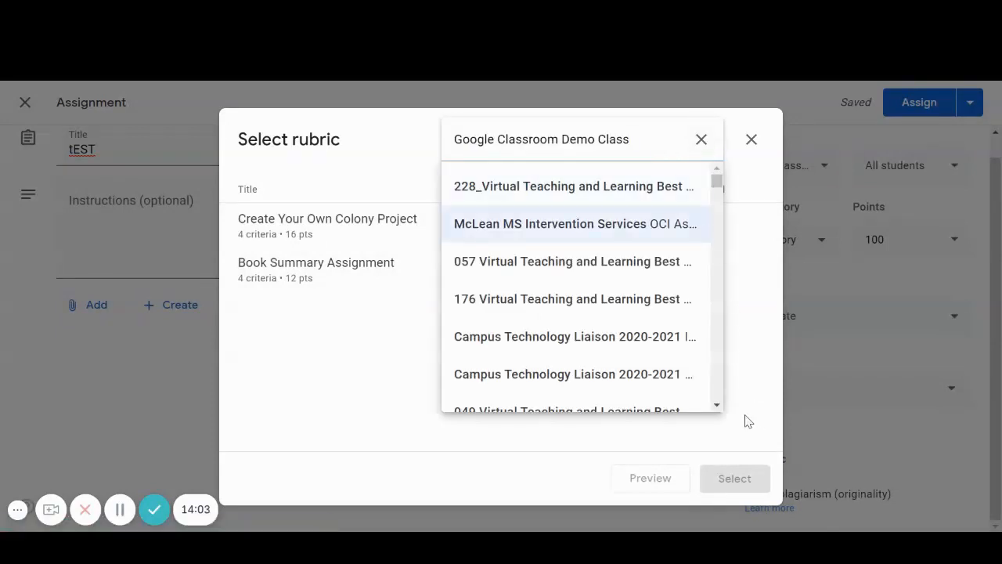
{"action": "left_click", "coordinate": [698, 144]}
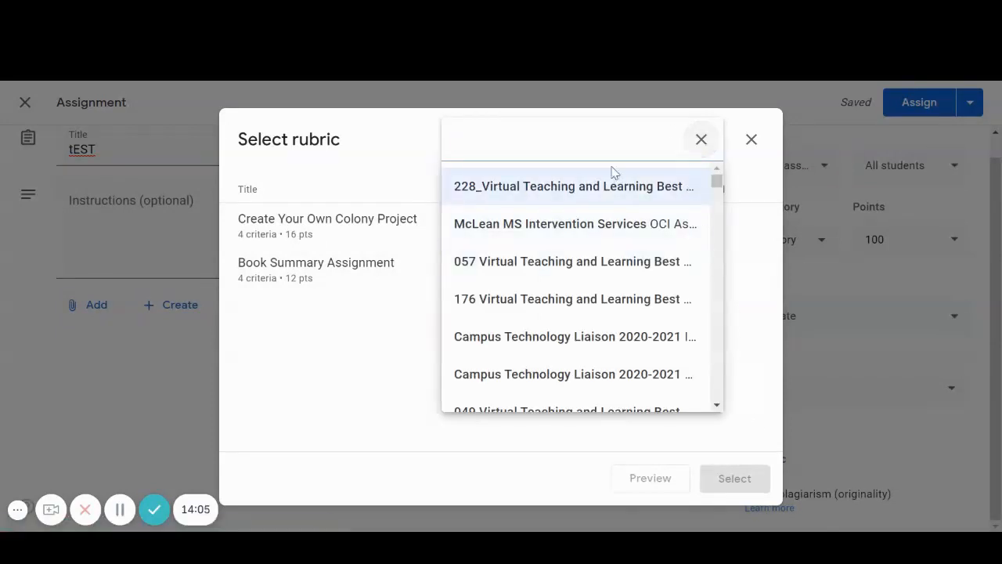
{"action": "left_click", "coordinate": [429, 479]}
{"action": "left_click", "coordinate": [345, 276]}
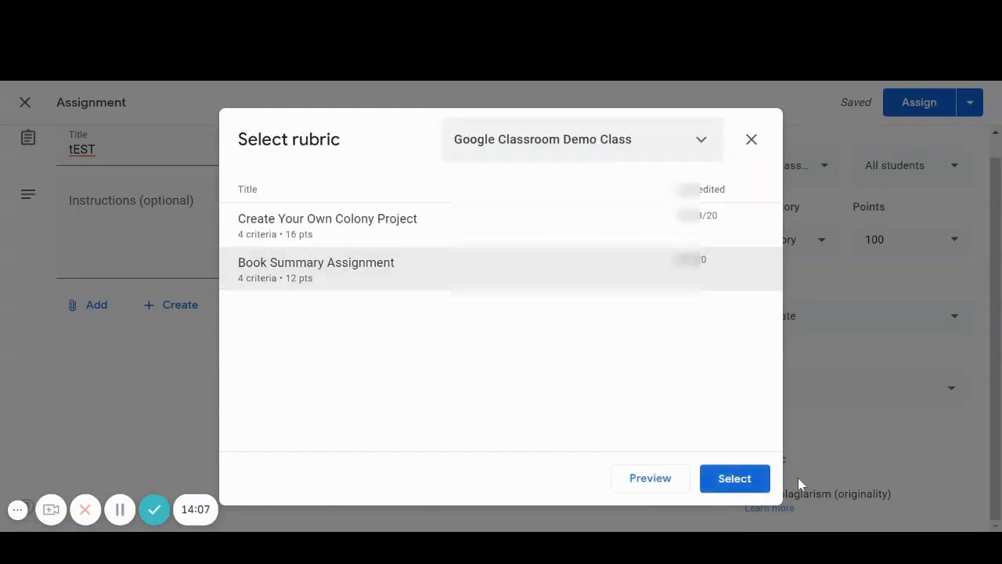
{"action": "left_click", "coordinate": [750, 478]}
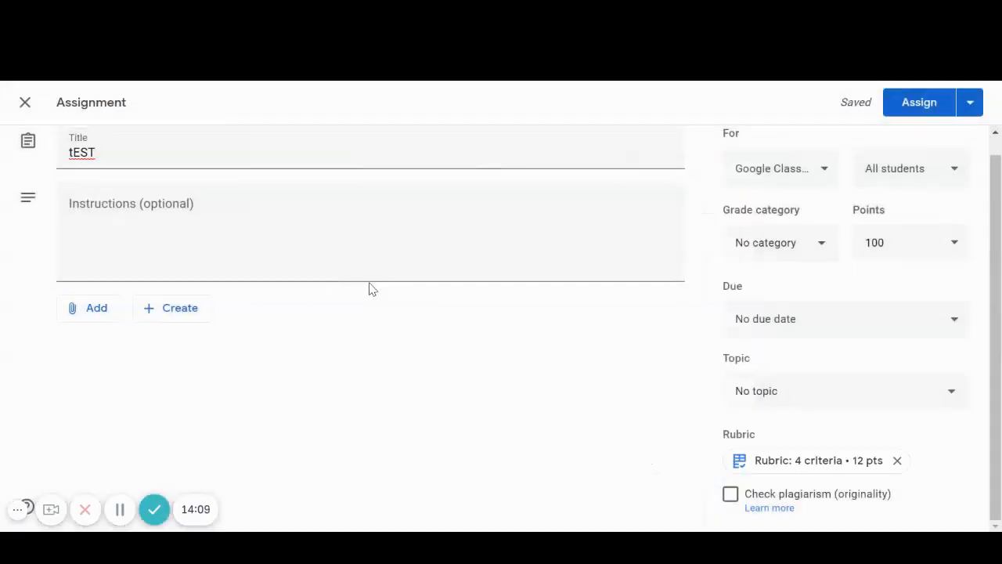